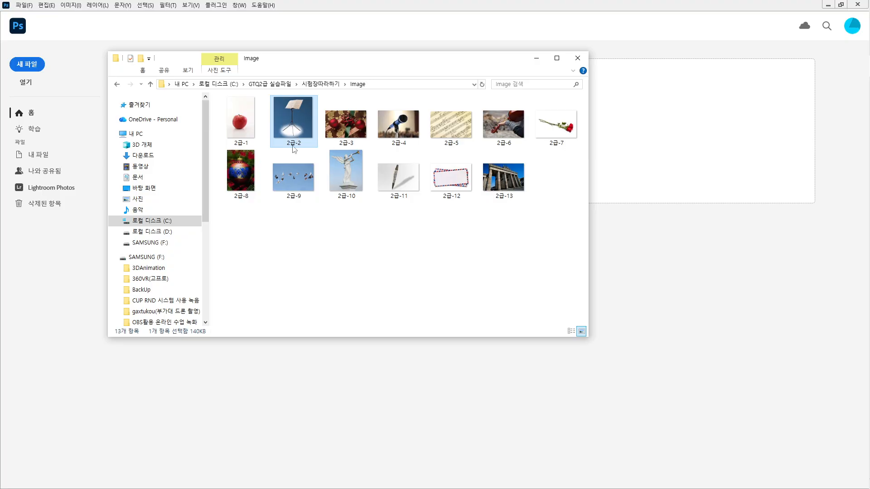
# Add 2급-3 and 2급-4 to the selected images and move the Explorer window to the left
pyautogui.keyDown('ctrl'); pyautogui.click(345, 138); pyautogui.keyUp('ctrl')
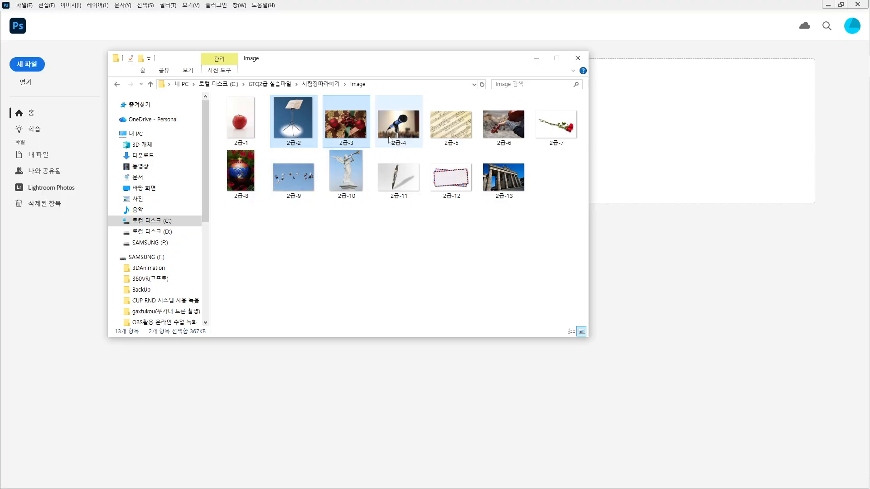
pyautogui.keyDown('ctrl'); pyautogui.click(389, 140); pyautogui.keyUp('ctrl')
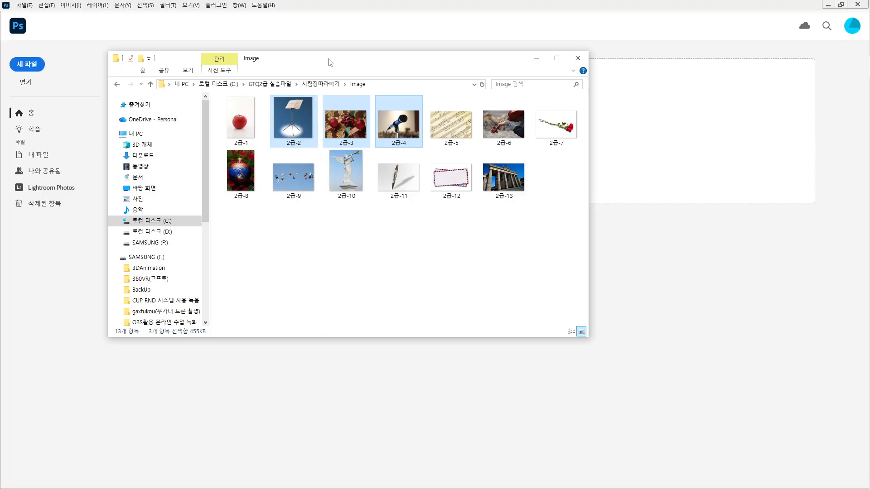
pyautogui.moveTo(329, 59); pyautogui.dragTo(0, 147)
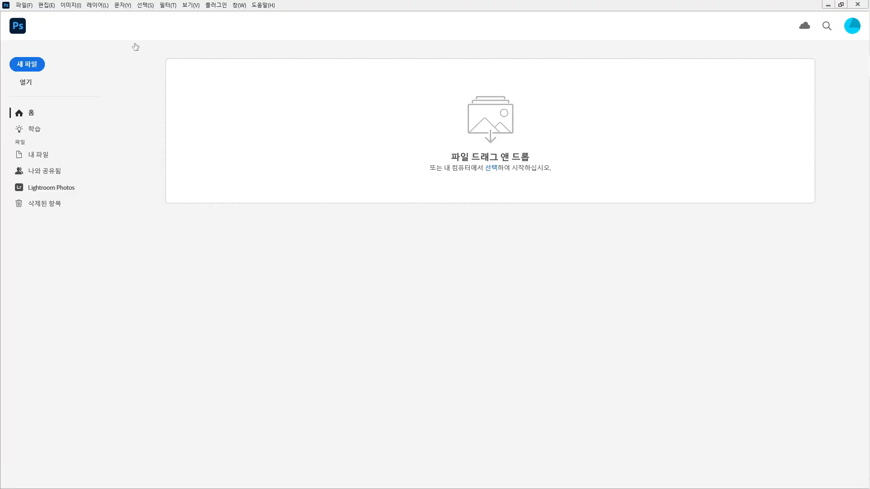
# Open 2급-2.jpg, 2급-3.jpg and 2급-4.jpg together from the Open dialog
pyautogui.click(26, 84)
pyautogui.click(298, 170)
pyautogui.keyDown('ctrl'); pyautogui.click(353, 167); pyautogui.keyUp('ctrl')
pyautogui.keyDown('ctrl'); pyautogui.click(415, 169); pyautogui.keyUp('ctrl')
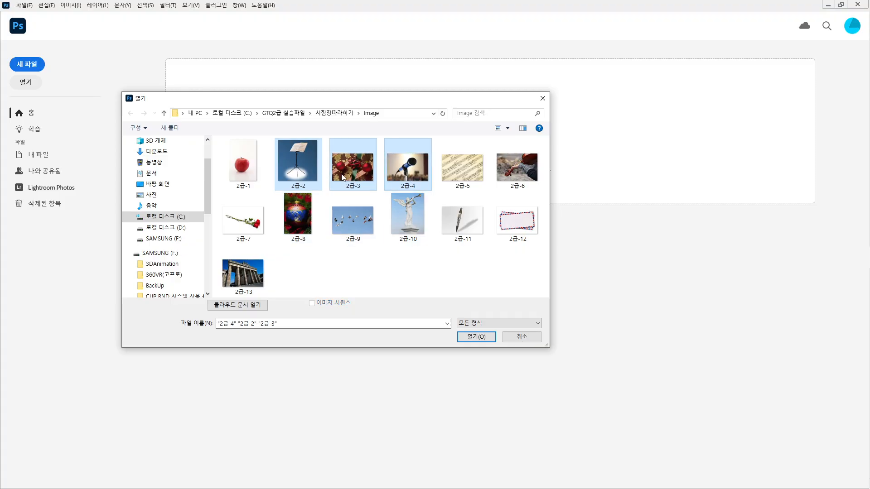
pyautogui.click(473, 337)
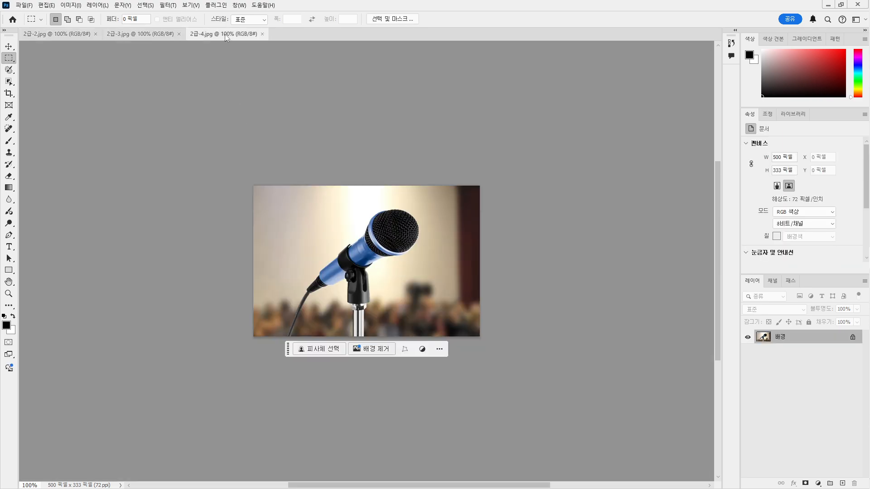
# Float the three image tabs and dock them back together as tabs in one window
pyautogui.moveTo(227, 36); pyautogui.dragTo(281, 86)
pyautogui.moveTo(155, 35); pyautogui.dragTo(168, 85)
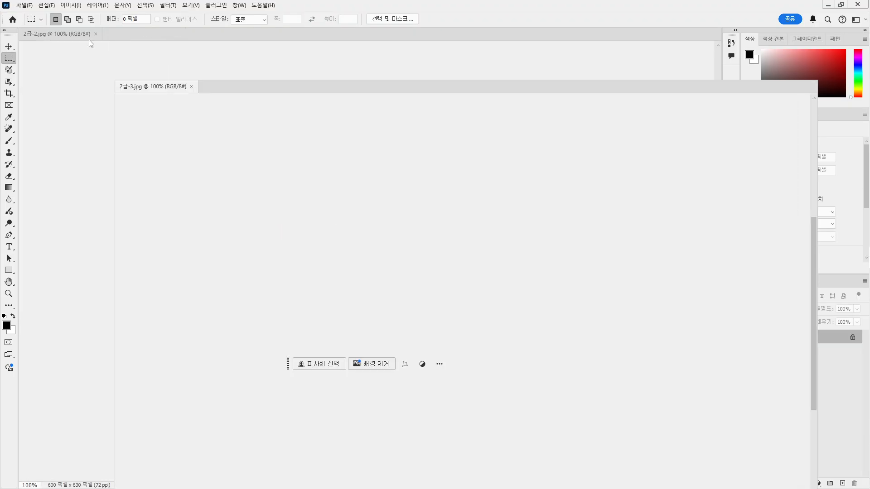
pyautogui.moveTo(60, 36); pyautogui.dragTo(89, 103)
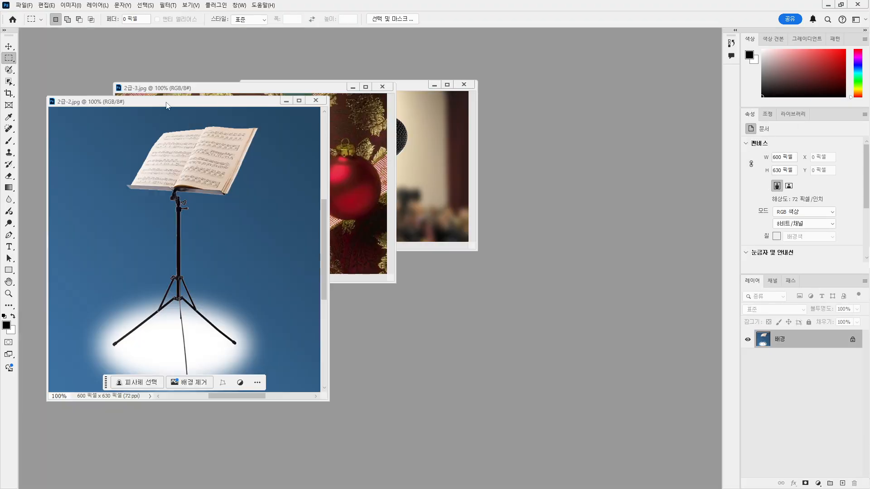
pyautogui.moveTo(218, 89); pyautogui.dragTo(157, 108)
pyautogui.moveTo(275, 88); pyautogui.dragTo(213, 115)
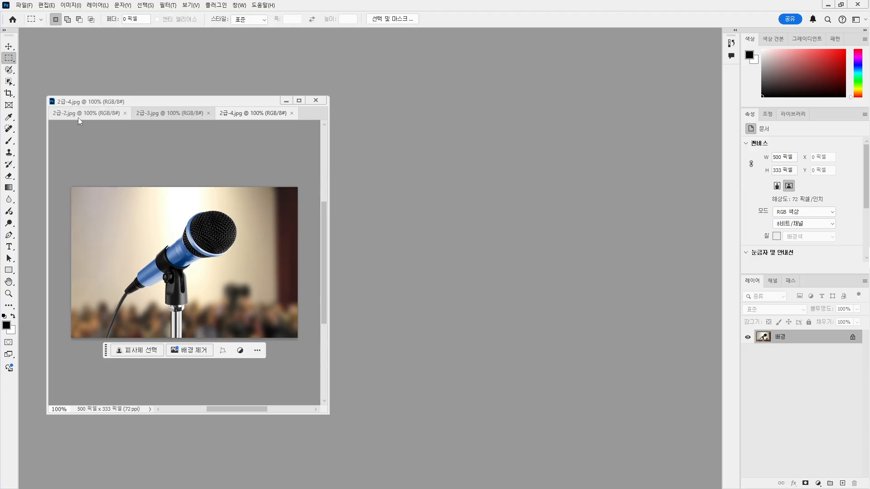
# Show 2급-2.jpg in the upper-left window and drag in the reference poster PSD
pyautogui.click(89, 114)
pyautogui.moveTo(118, 102); pyautogui.dragTo(107, 70)
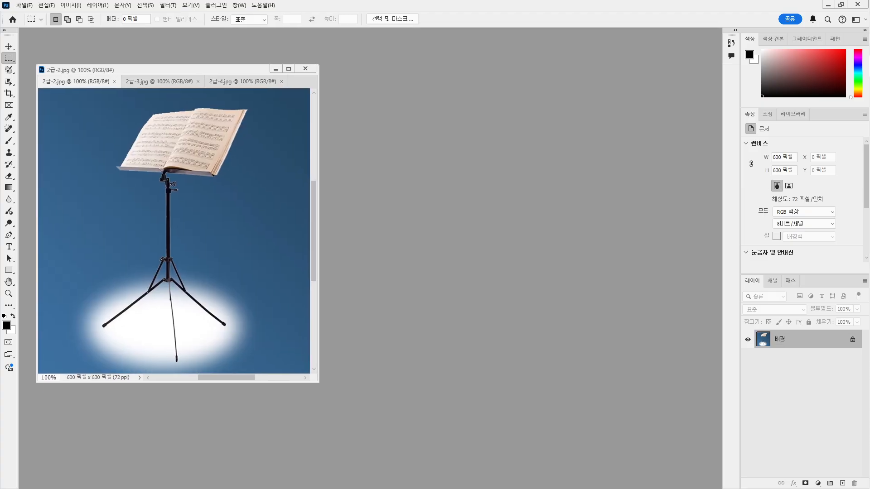
pyautogui.moveTo(496, 274); pyautogui.dragTo(499, 259)
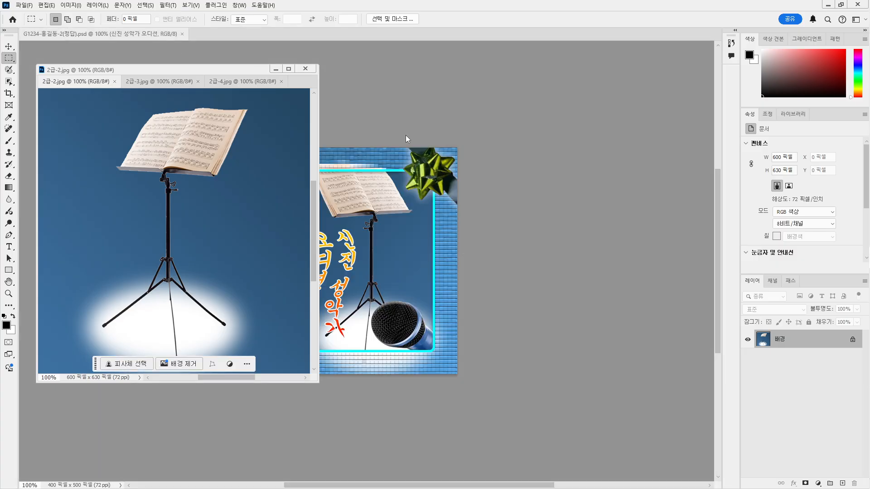
# Float the reference poster PSD on the right, enlarge its window, and move the task bar below it
pyautogui.moveTo(110, 36); pyautogui.dragTo(626, 66)
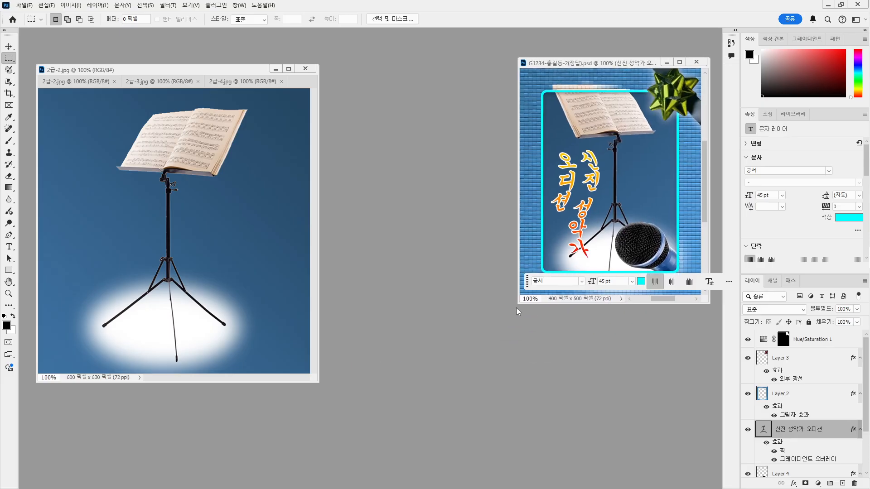
pyautogui.moveTo(517, 304); pyautogui.dragTo(418, 401)
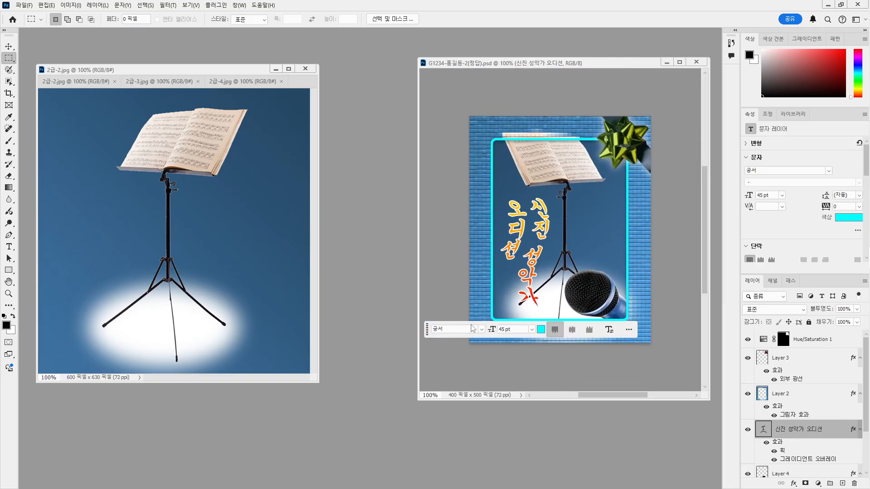
pyautogui.moveTo(426, 330); pyautogui.dragTo(466, 371)
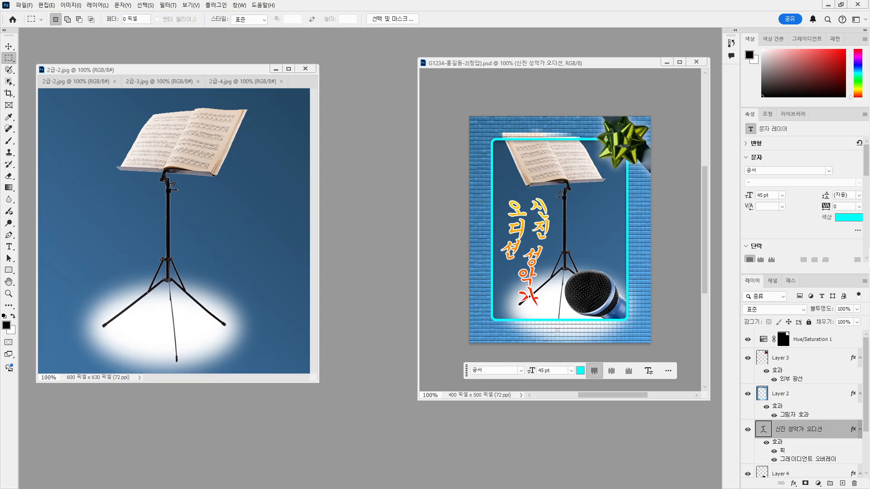
# Expand the Tools panel to two columns and start a new 400 × 500 px document
pyautogui.click(4, 30)
pyautogui.click(23, 5)
pyautogui.click(287, 112)
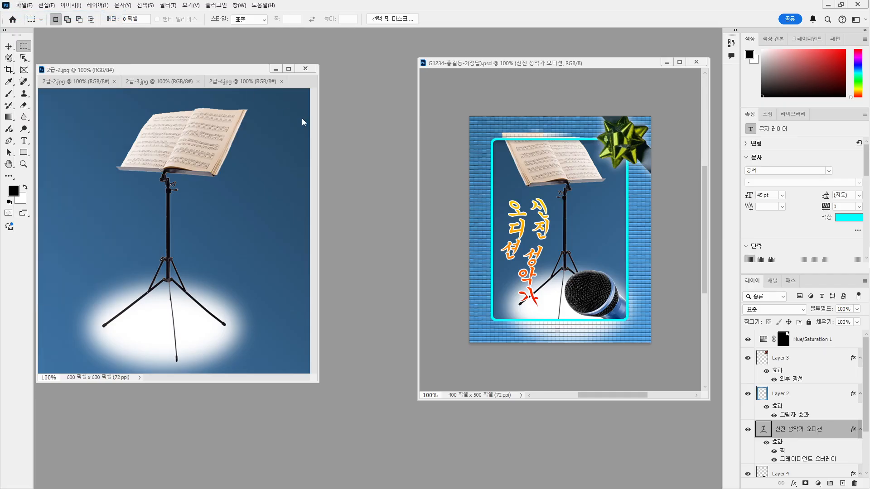
pyautogui.hotkey('ctrl', 'n')
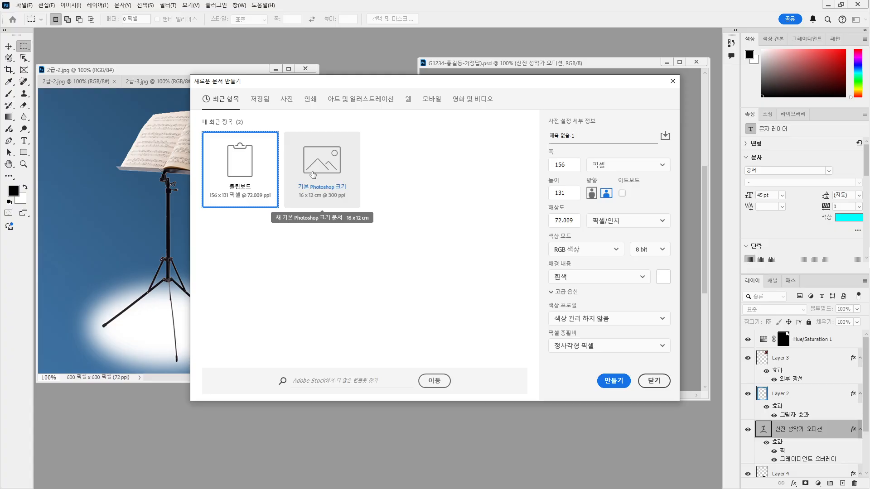
pyautogui.doubleClick(577, 168)
pyautogui.write('400')
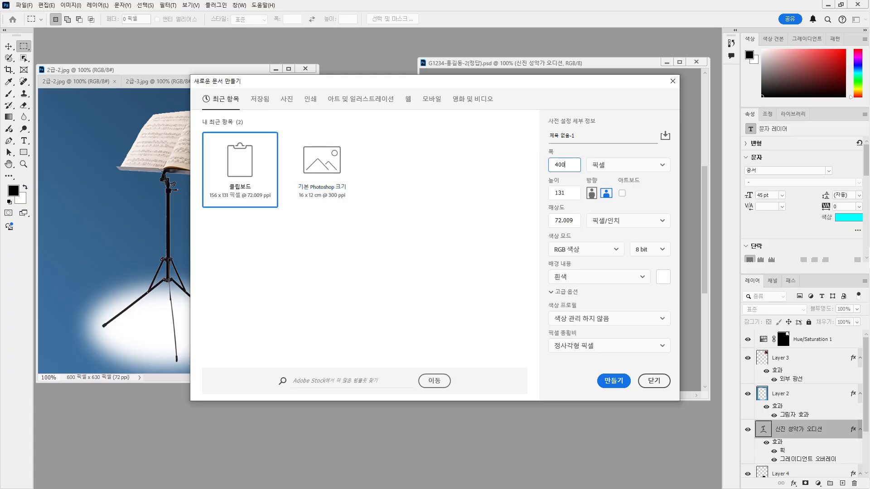
pyautogui.press('Tab')
pyautogui.write('50')
# Set resolution to 72 ppi, name it with the exam number and candidate's name, and create it
pyautogui.click(570, 219)
pyautogui.write('기')
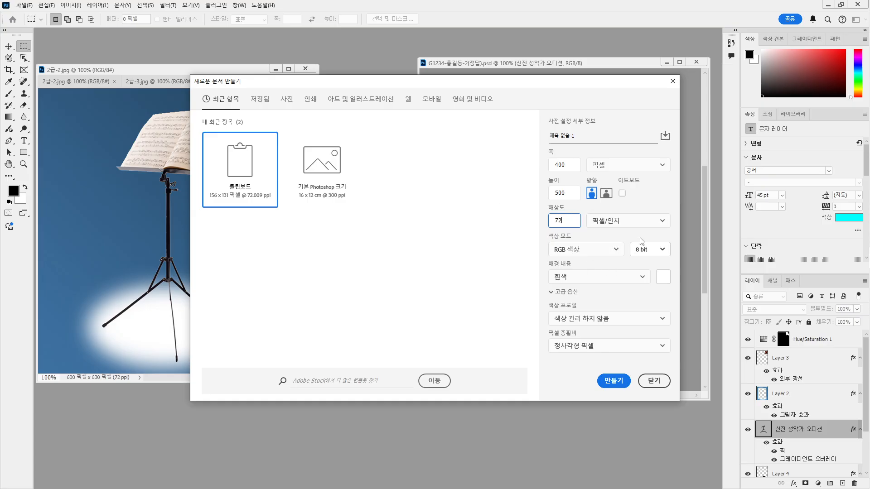
pyautogui.click(595, 138)
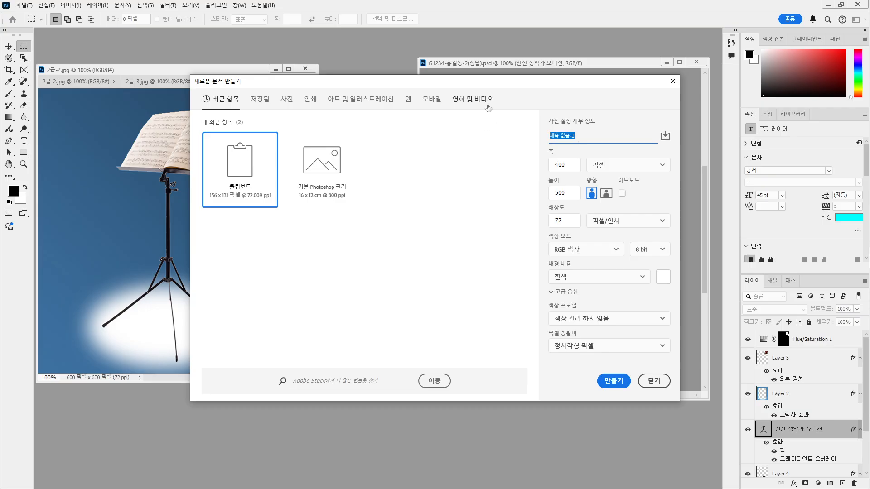
pyautogui.write('12345-')
pyautogui.write('dl')
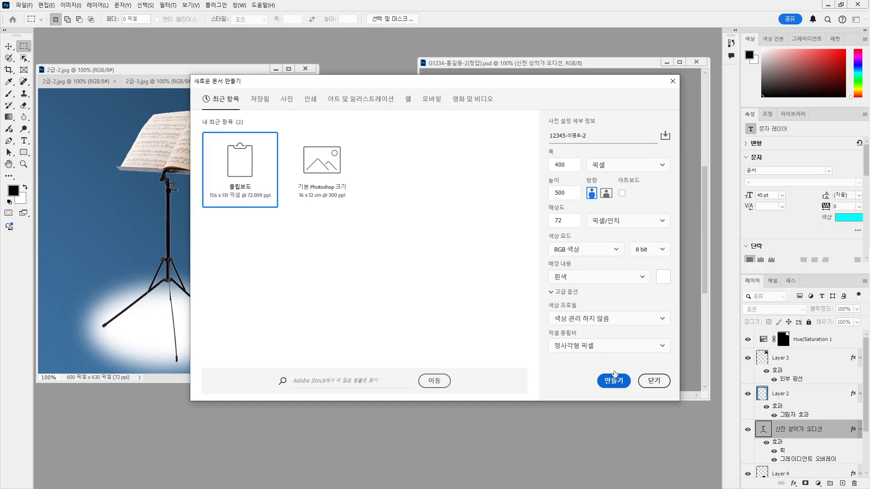
pyautogui.click(614, 381)
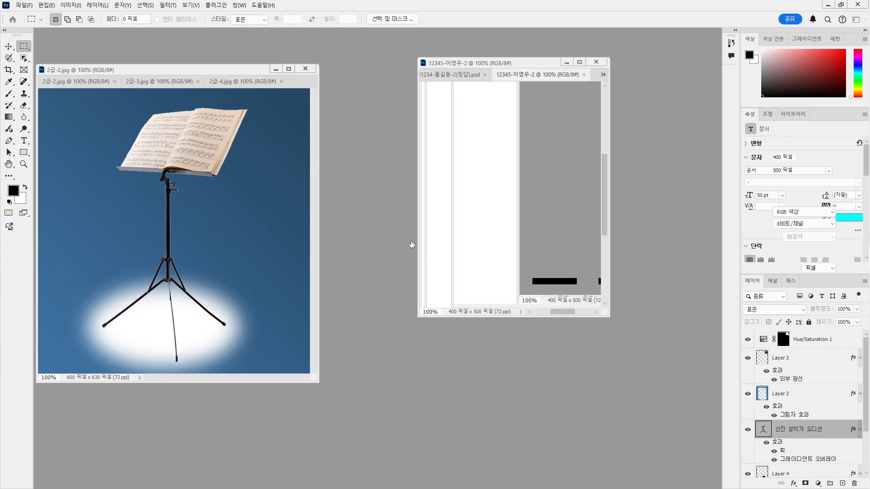
# Float and enlarge the blank canvas on the left, with the reference poster placed at the upper right
pyautogui.moveTo(543, 81); pyautogui.dragTo(336, 55)
pyautogui.moveTo(481, 64); pyautogui.dragTo(577, 63)
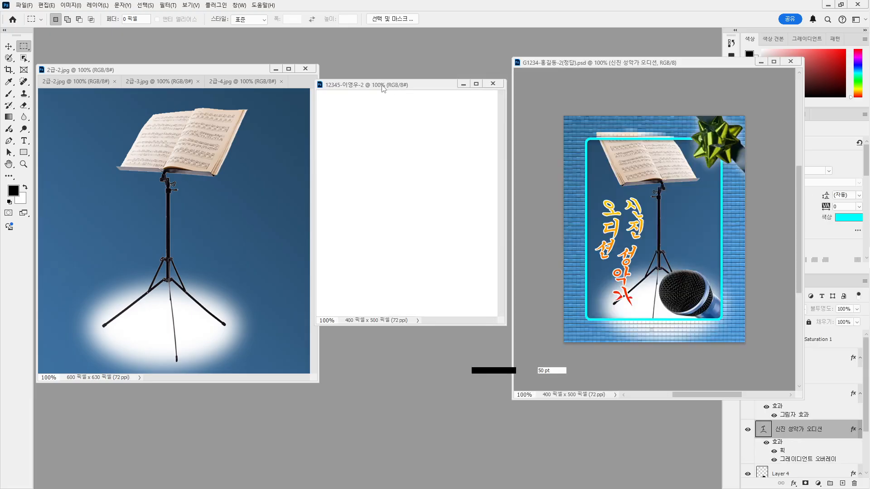
pyautogui.moveTo(401, 87); pyautogui.dragTo(294, 82)
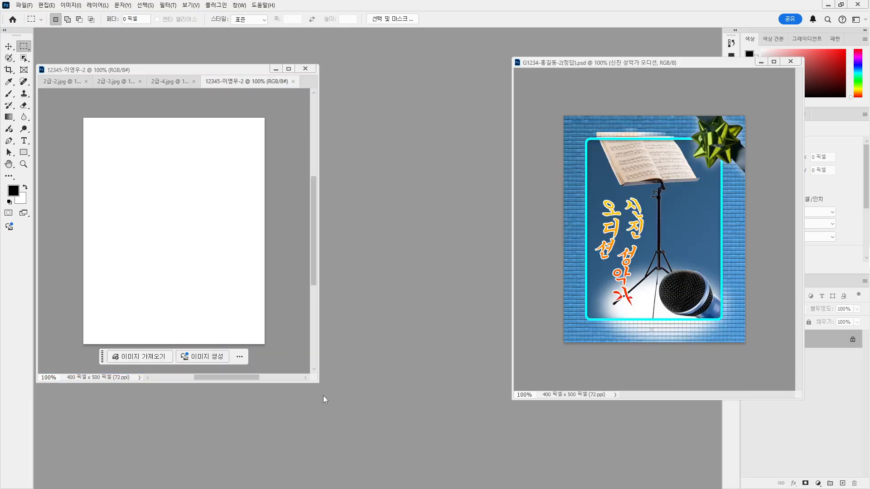
pyautogui.moveTo(321, 384); pyautogui.dragTo(517, 453)
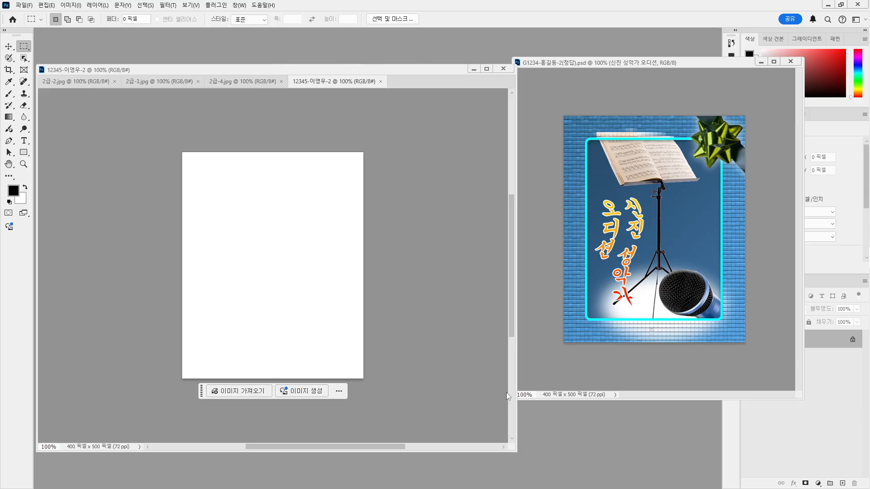
pyautogui.moveTo(309, 70); pyautogui.dragTo(311, 45)
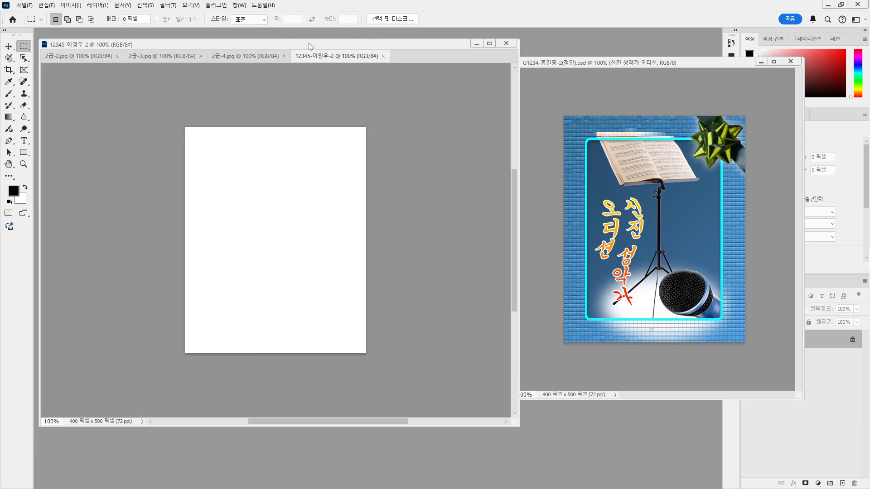
pyautogui.click(597, 64)
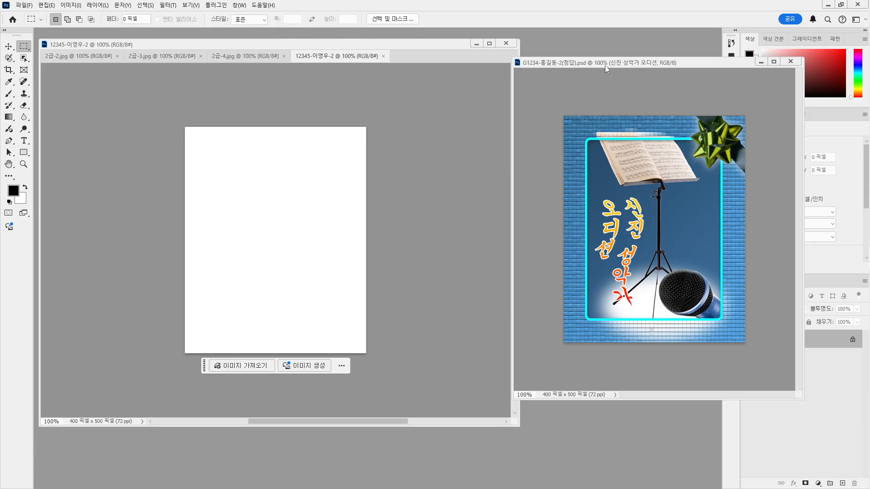
pyautogui.moveTo(631, 63); pyautogui.dragTo(686, 39)
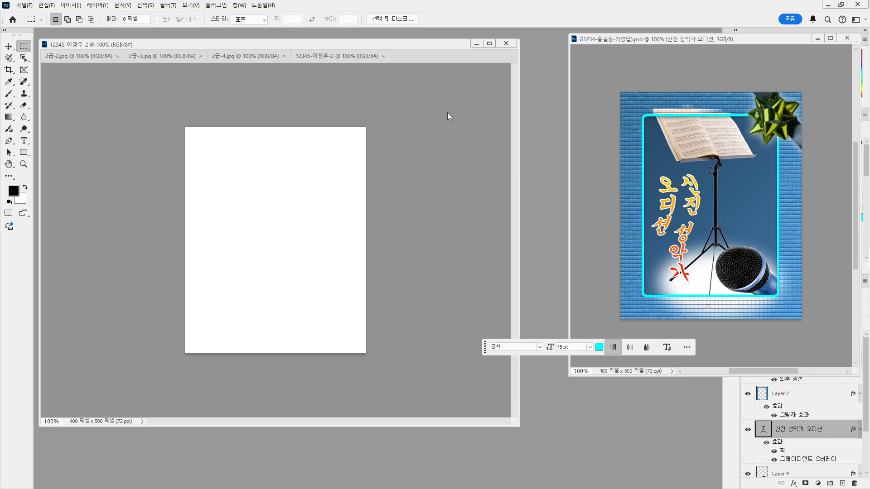
# Copy the whole music stand image from 2급-2.jpg and paste it into the new poster as Layer 1
pyautogui.click(84, 57)
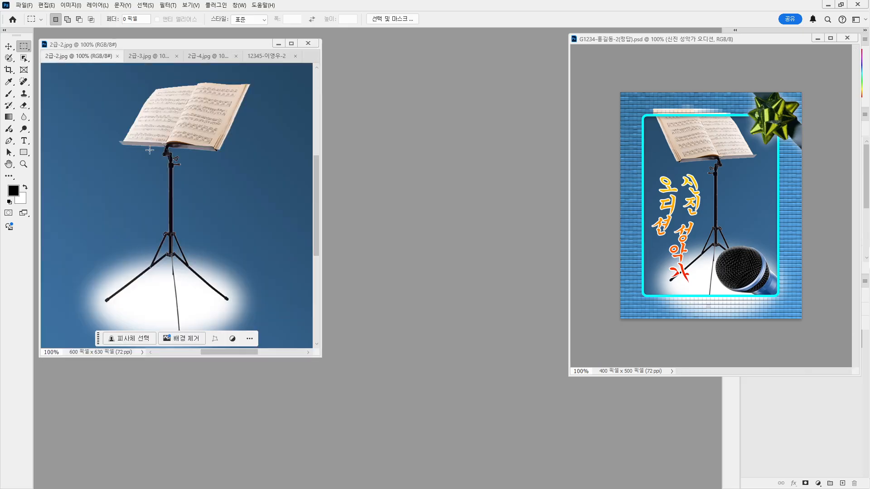
pyautogui.moveTo(320, 357); pyautogui.dragTo(456, 452)
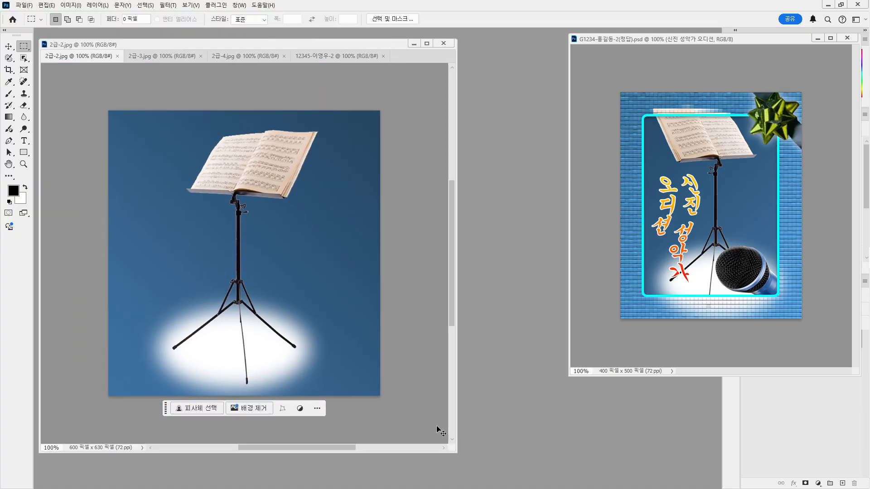
pyautogui.hotkey('ctrl', 'a')
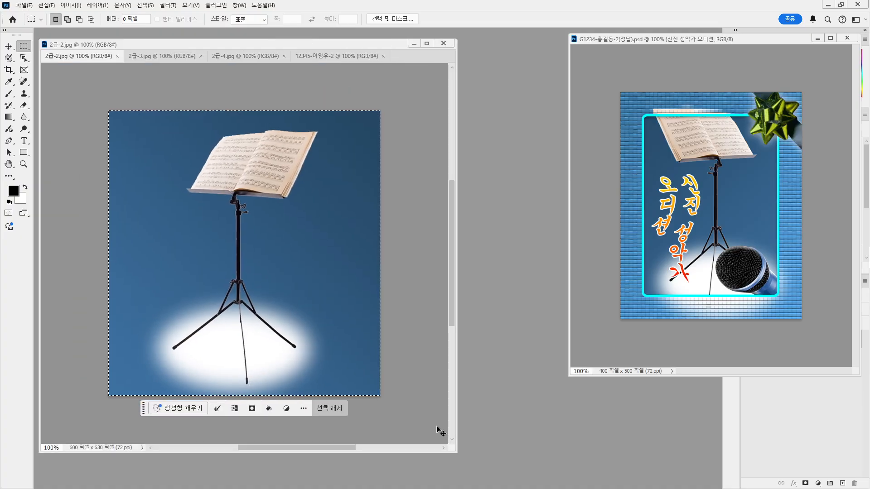
pyautogui.click(337, 59)
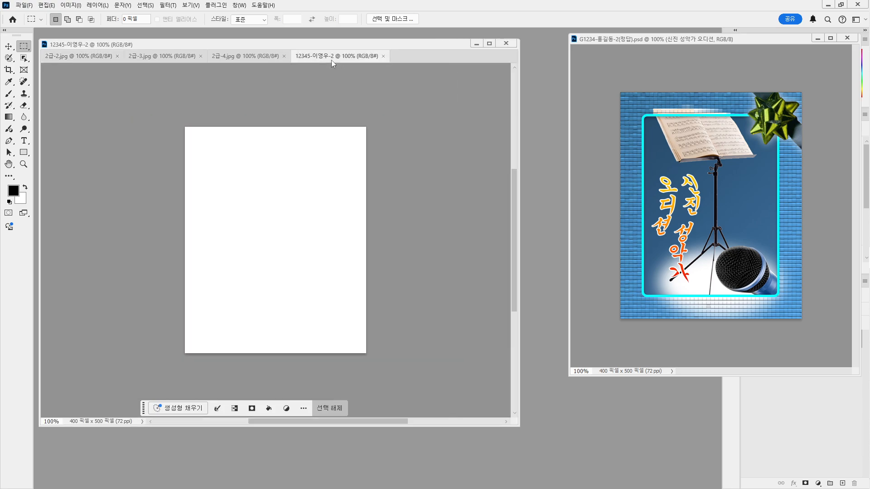
pyautogui.hotkey('ctrl', 'v')
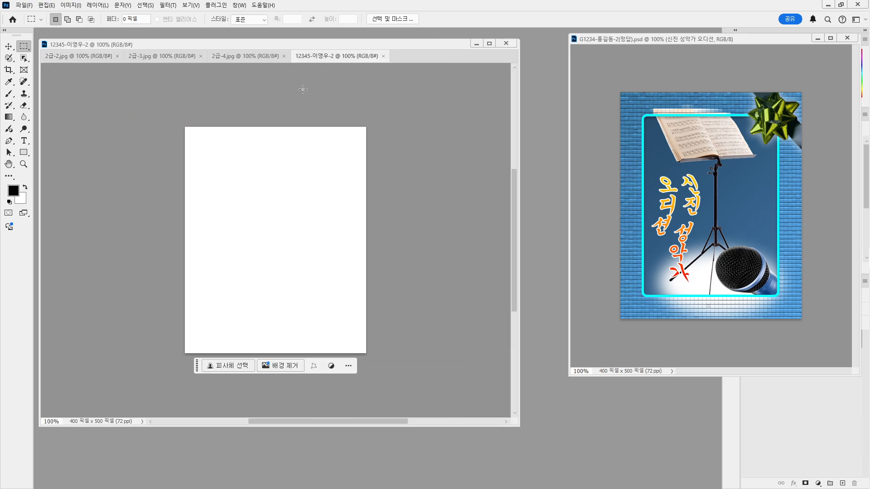
# Shift the music stand layer left on the canvas with the Move tool
pyautogui.click(9, 46)
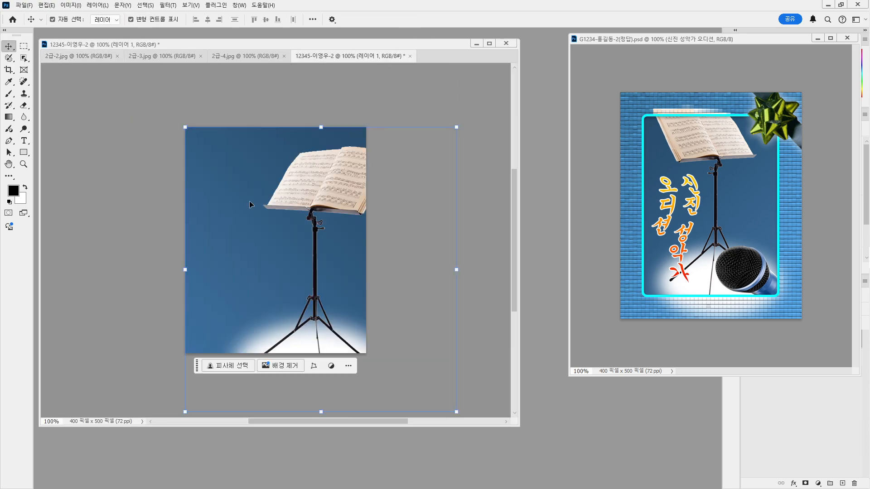
pyautogui.moveTo(304, 231); pyautogui.dragTo(262, 221)
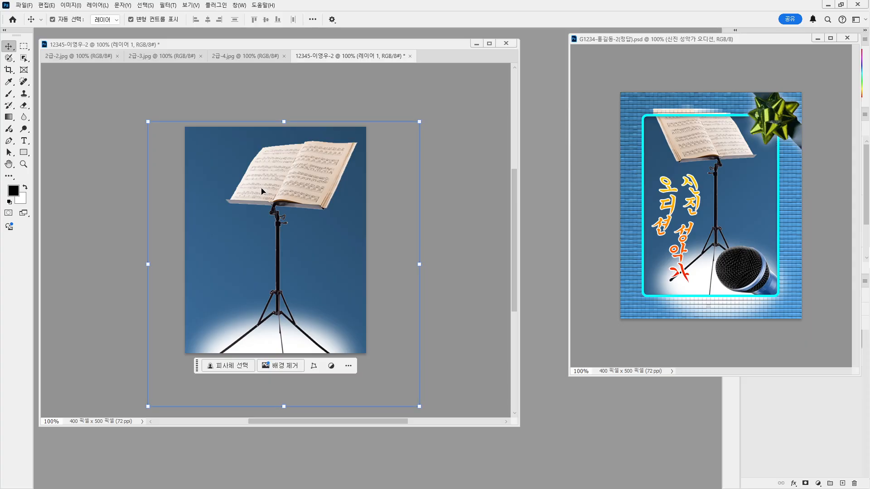
pyautogui.click(53, 6)
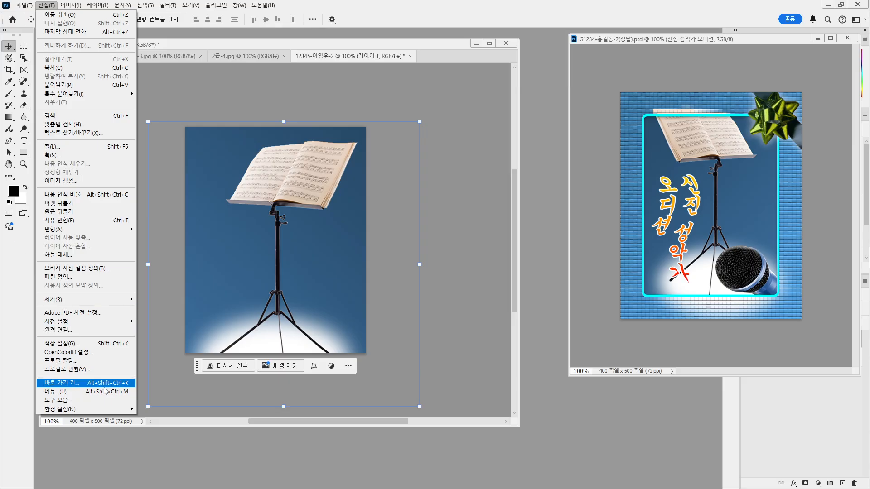
# Flip the music stand horizontally and show the grid on the new poster
pyautogui.moveTo(90, 230)
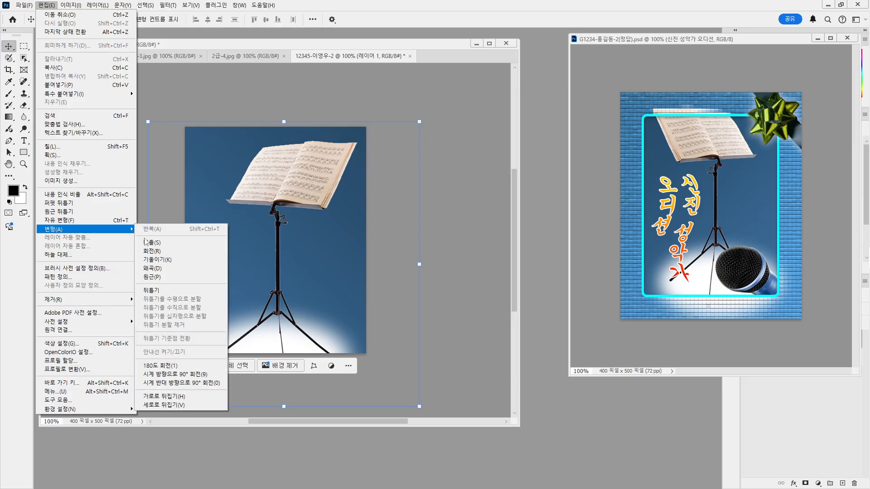
pyautogui.click(164, 396)
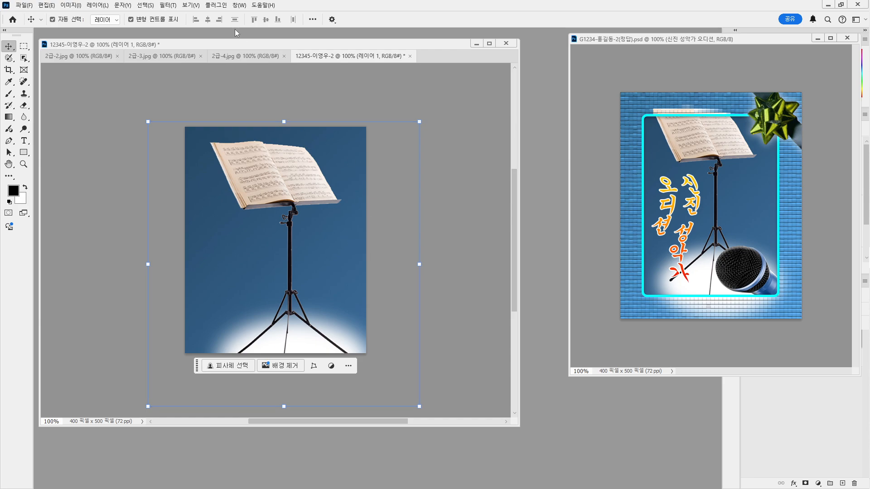
pyautogui.click(222, 6)
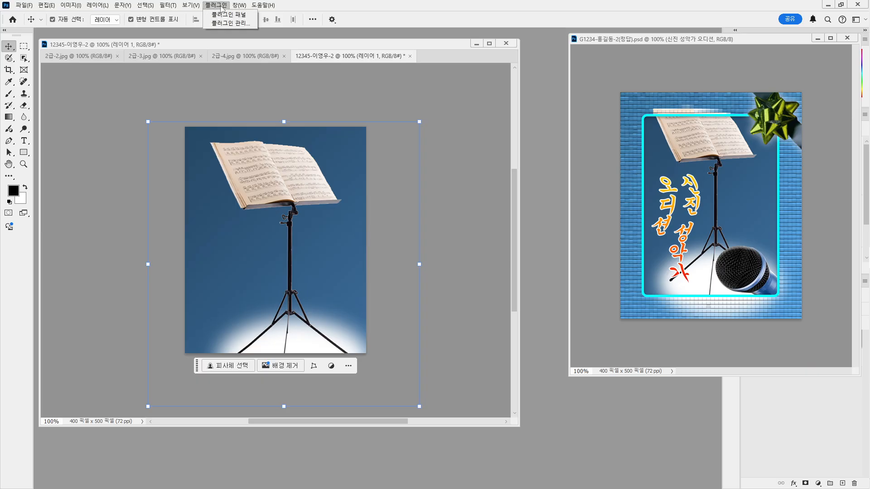
pyautogui.click(193, 6)
pyautogui.moveTo(243, 194)
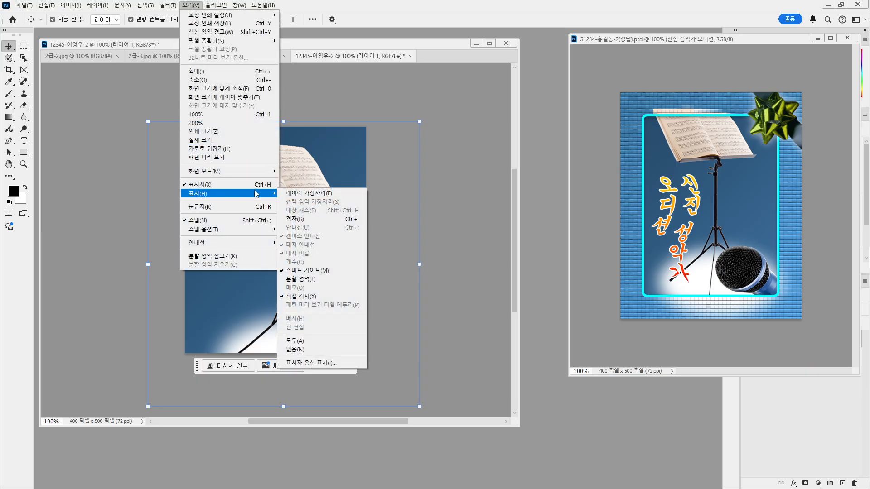
pyautogui.click(305, 220)
# Show the grid on the reference poster too, move its window down-left, and return to the new poster
pyautogui.click(655, 39)
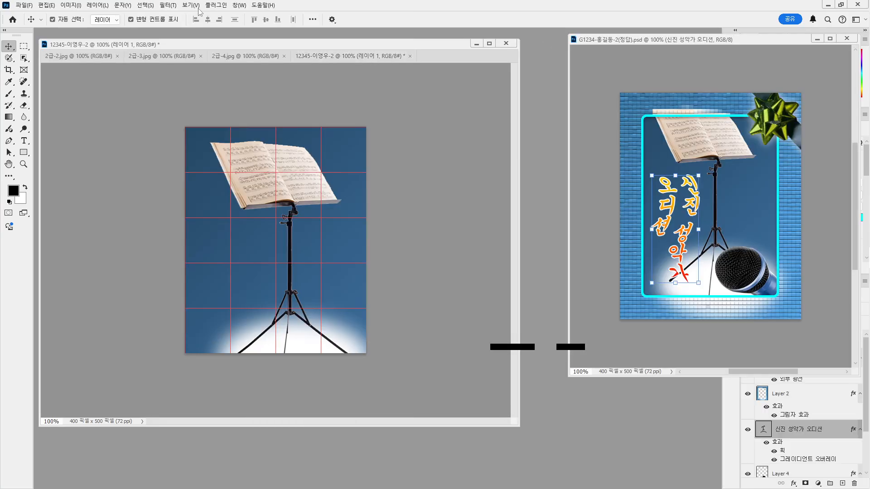
pyautogui.click(190, 5)
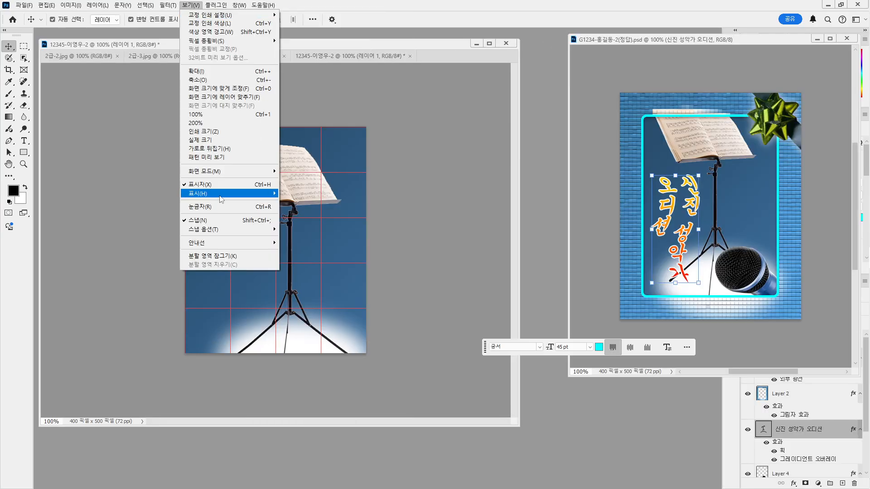
pyautogui.moveTo(223, 198)
pyautogui.click(311, 220)
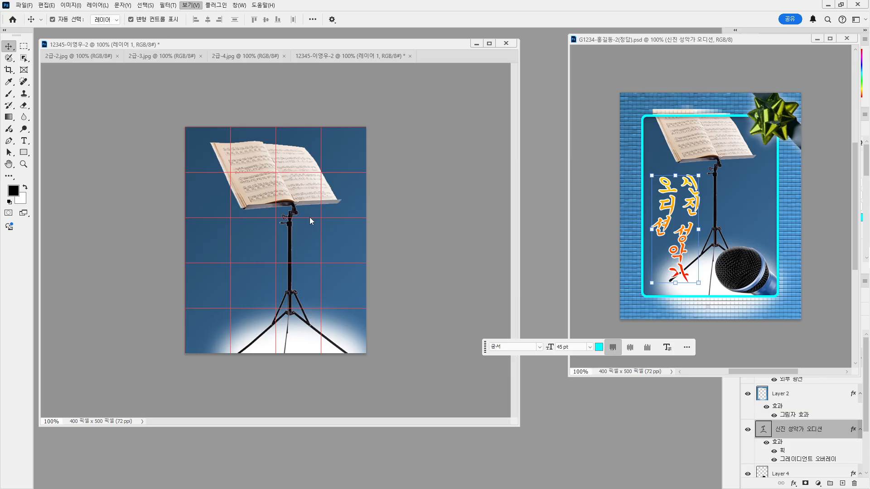
pyautogui.moveTo(677, 45); pyautogui.dragTo(649, 67)
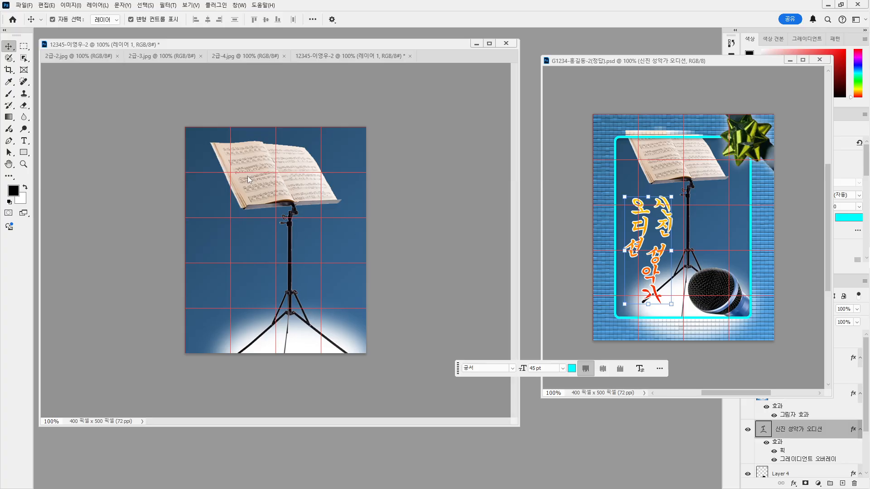
pyautogui.click(285, 191)
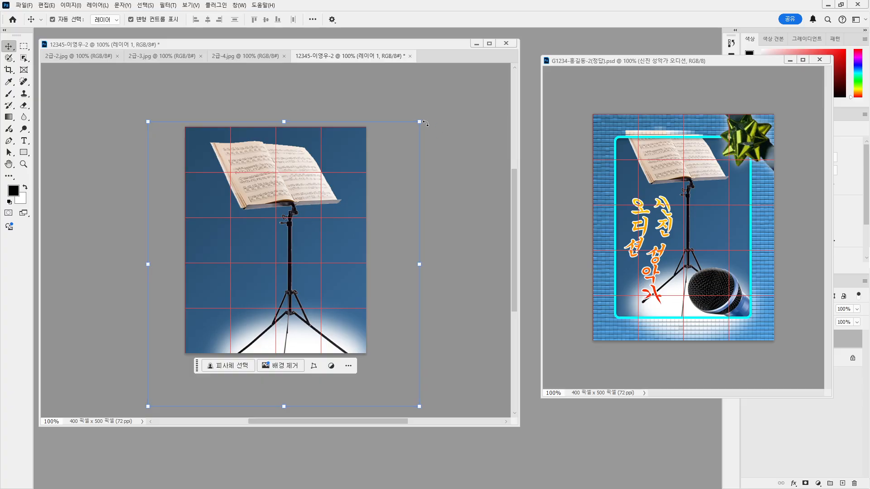
# Scale the music stand down to 79.58%, centre it with small arrow-key nudges, and commit
pyautogui.moveTo(333, 190); pyautogui.dragTo(334, 196)
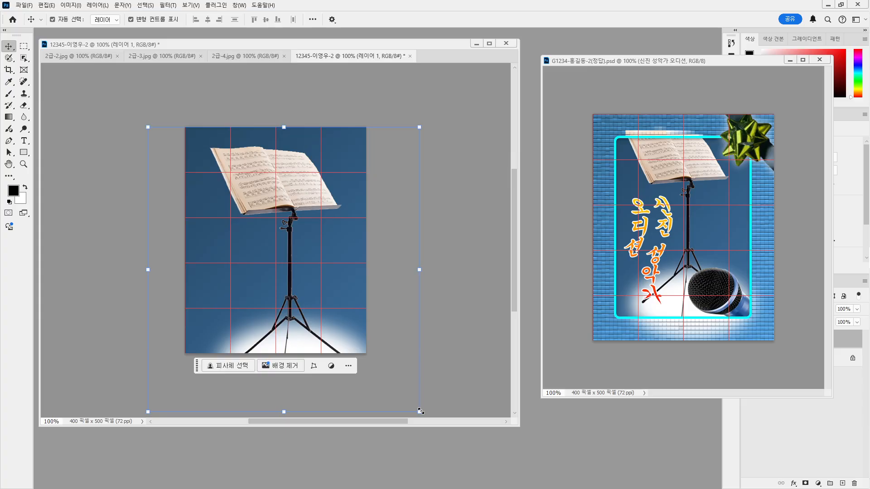
pyautogui.moveTo(421, 411); pyautogui.dragTo(367, 351)
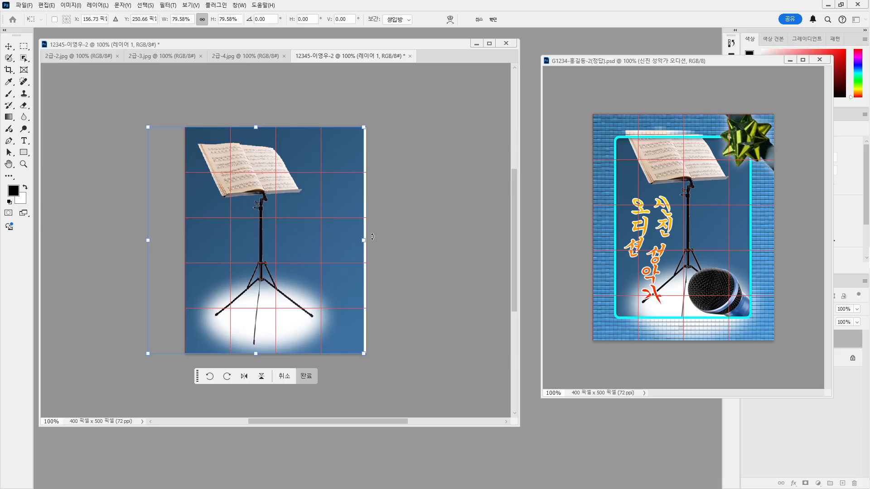
pyautogui.moveTo(306, 252); pyautogui.dragTo(339, 252)
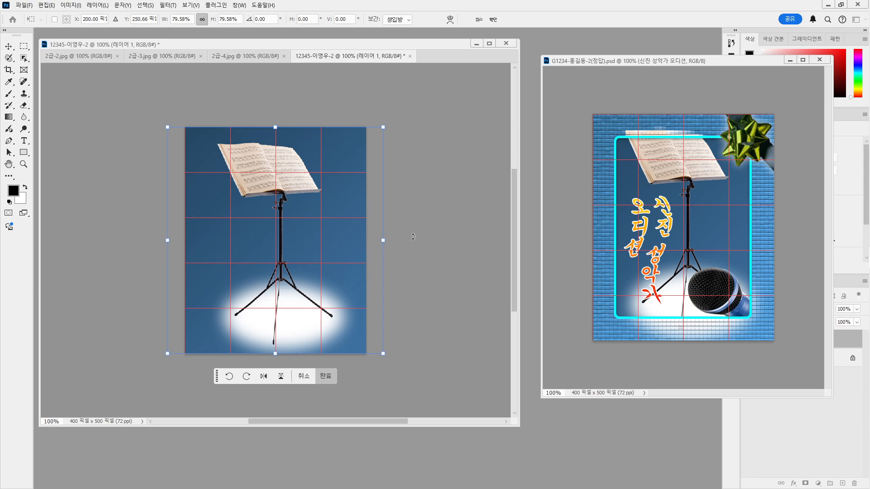
pyautogui.press('Right')
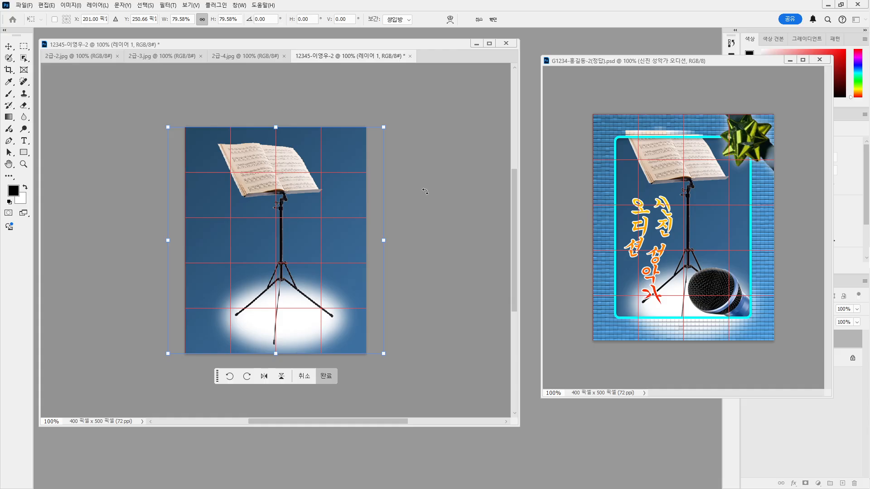
pyautogui.press('Left')
pyautogui.press('Left')
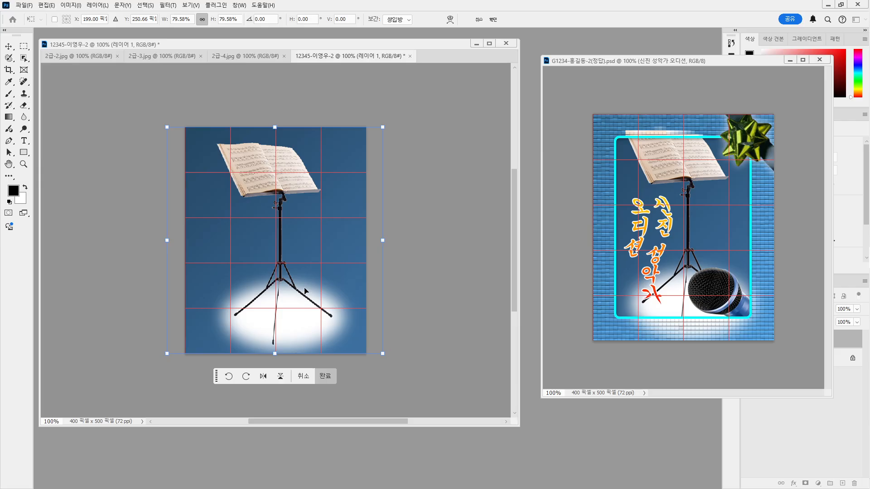
pyautogui.press('Return')
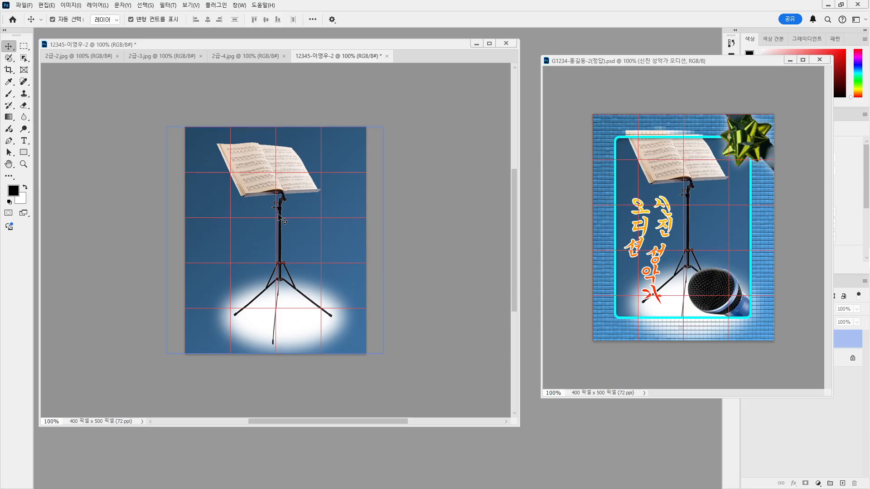
# Select the Rectangle Tool with a 5 px corner radius, then draw and undo a test rectangle
pyautogui.click(23, 47)
pyautogui.click(24, 47)
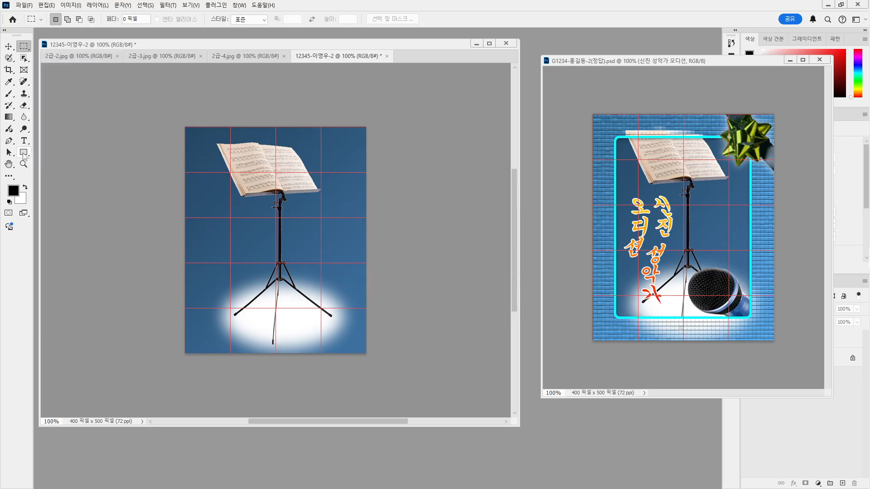
pyautogui.click(24, 153)
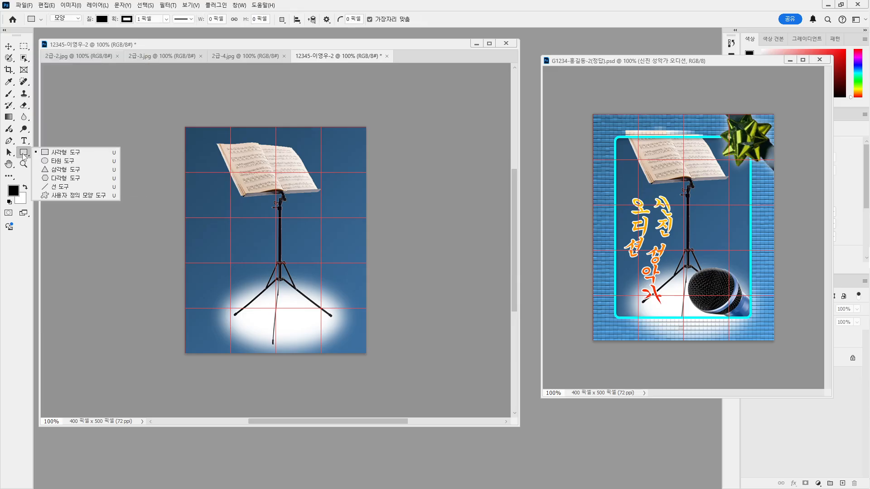
pyautogui.click(70, 157)
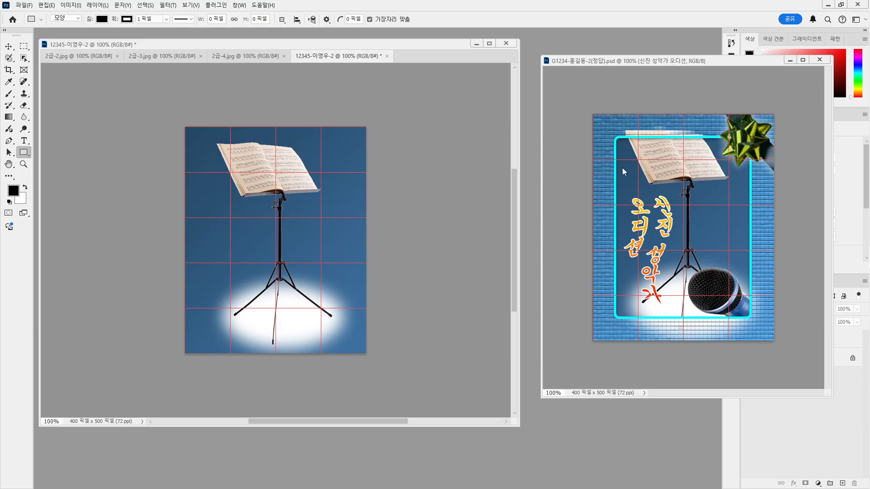
pyautogui.click(353, 20)
pyautogui.write('5')
pyautogui.moveTo(210, 151); pyautogui.dragTo(342, 335)
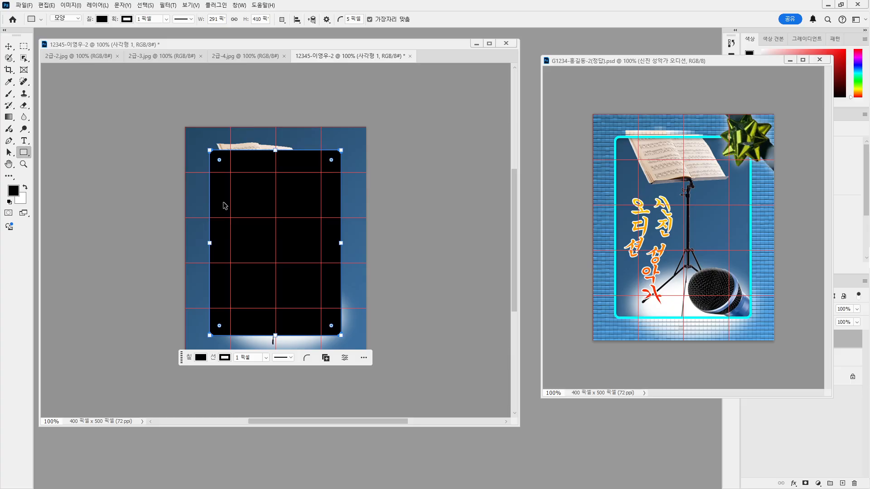
pyautogui.hotkey('ctrl', 'z')
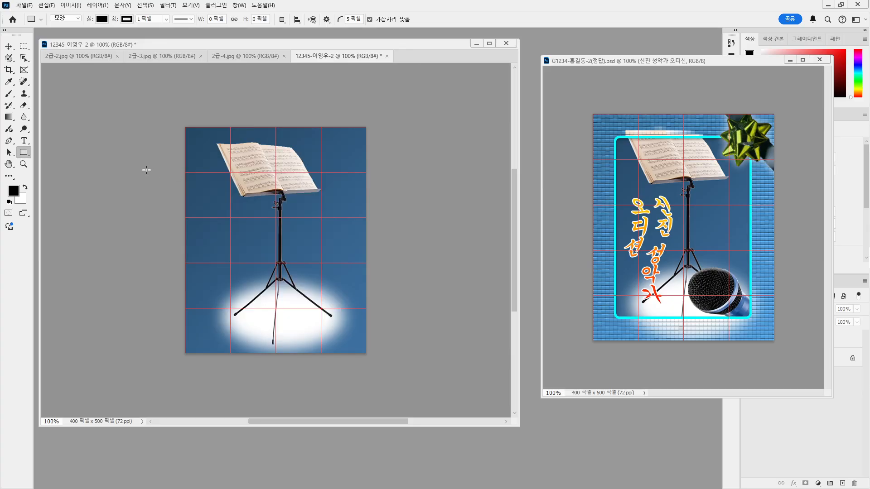
# Switch the Rectangle tool to Path mode and draw a 296×403 px rectangle over the music stand
pyautogui.click(72, 21)
pyautogui.click(68, 33)
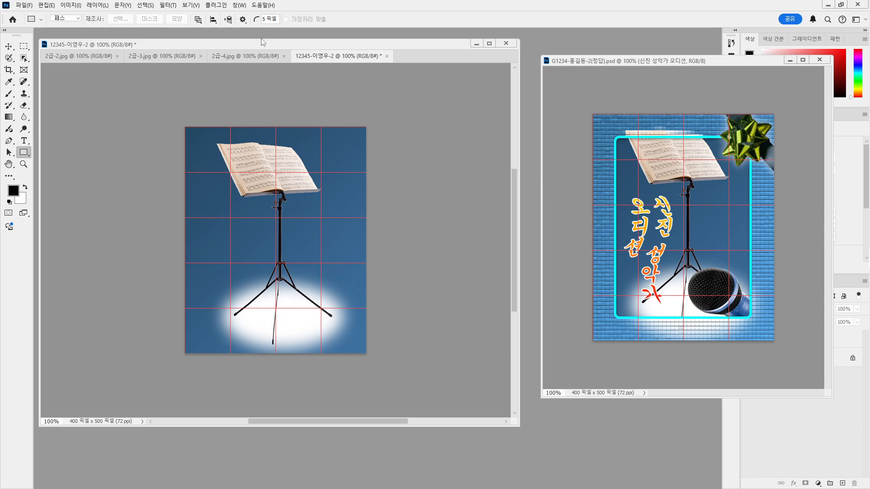
pyautogui.click(68, 18)
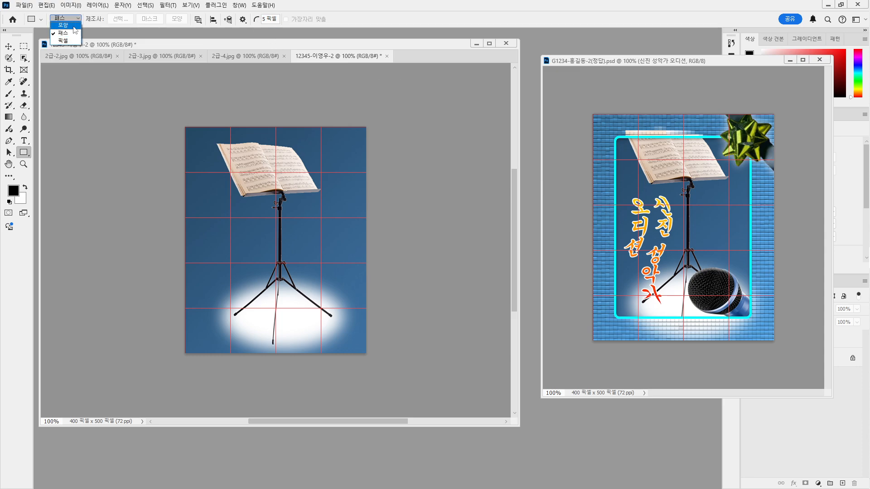
pyautogui.click(67, 34)
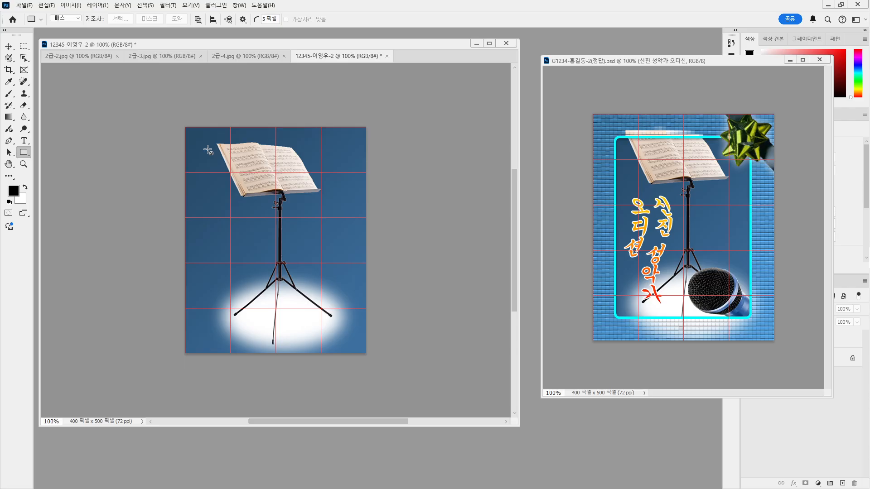
pyautogui.moveTo(209, 149); pyautogui.dragTo(343, 332)
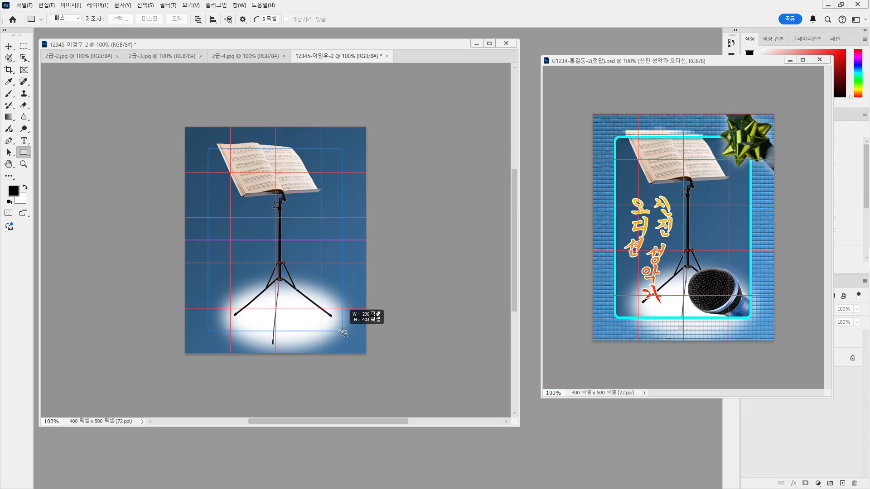
pyautogui.moveTo(343, 332); pyautogui.dragTo(343, 332)
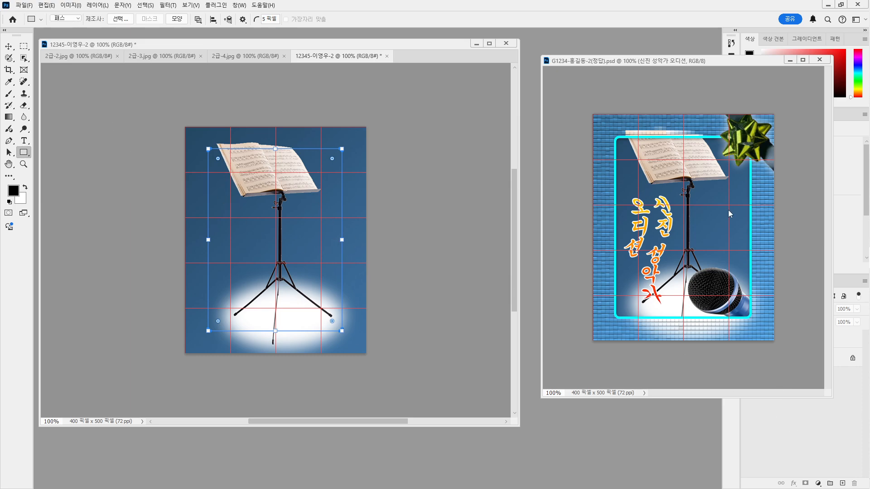
# Shrink the reference poster window and move it up and to the left
pyautogui.moveTo(833, 397); pyautogui.dragTo(813, 378)
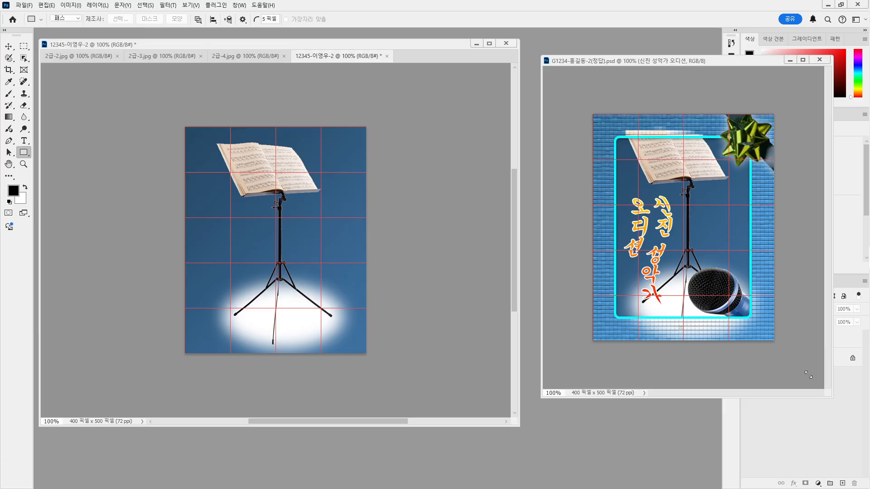
pyautogui.moveTo(761, 341); pyautogui.dragTo(760, 340)
pyautogui.moveTo(632, 58); pyautogui.dragTo(614, 42)
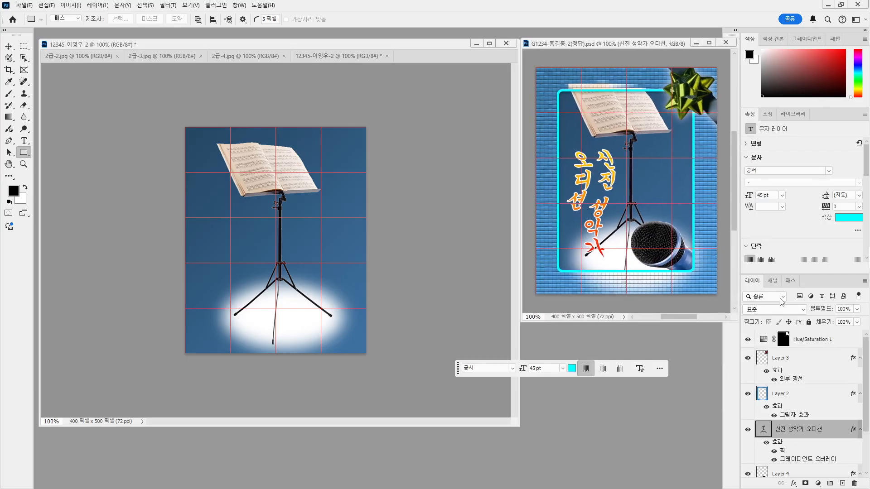
# Select the rectangular Work Path in the Paths panel and load it as a selection with Ctrl+Enter
pyautogui.click(789, 282)
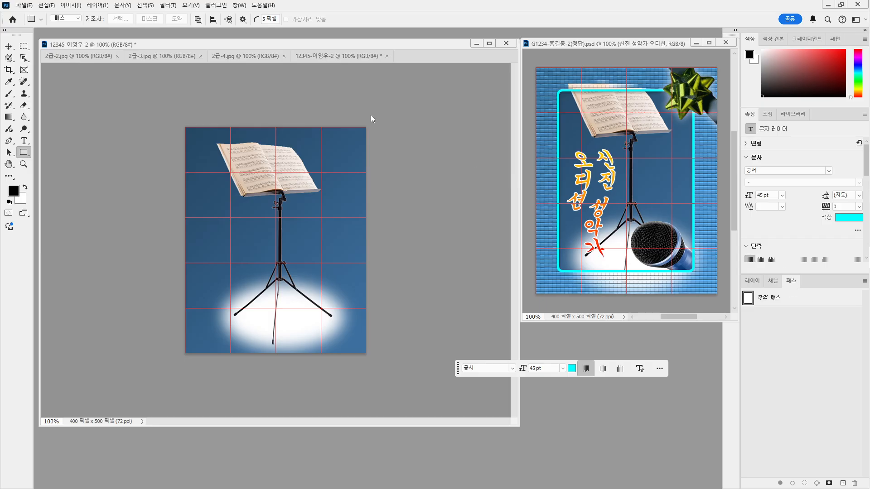
pyautogui.click(320, 53)
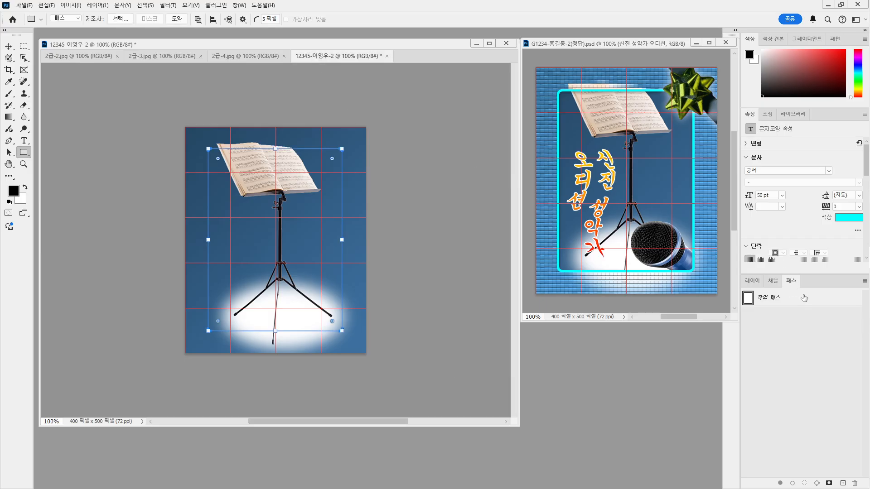
pyautogui.click(778, 295)
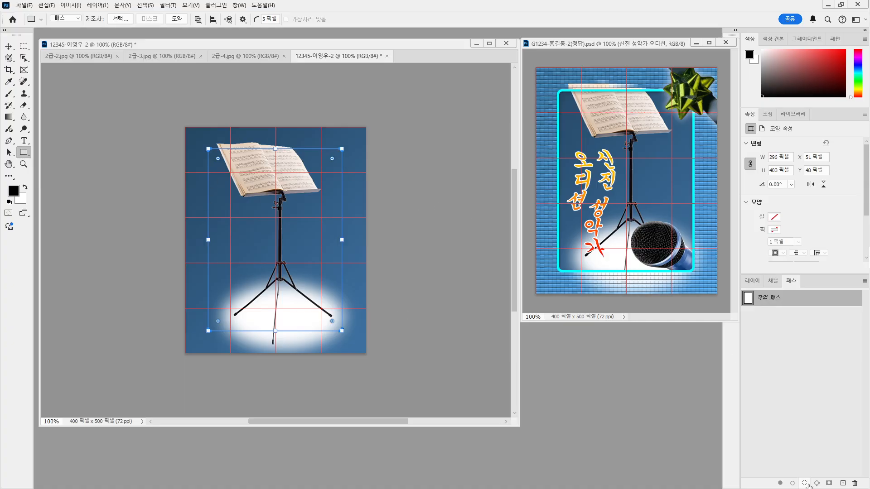
pyautogui.click(804, 429)
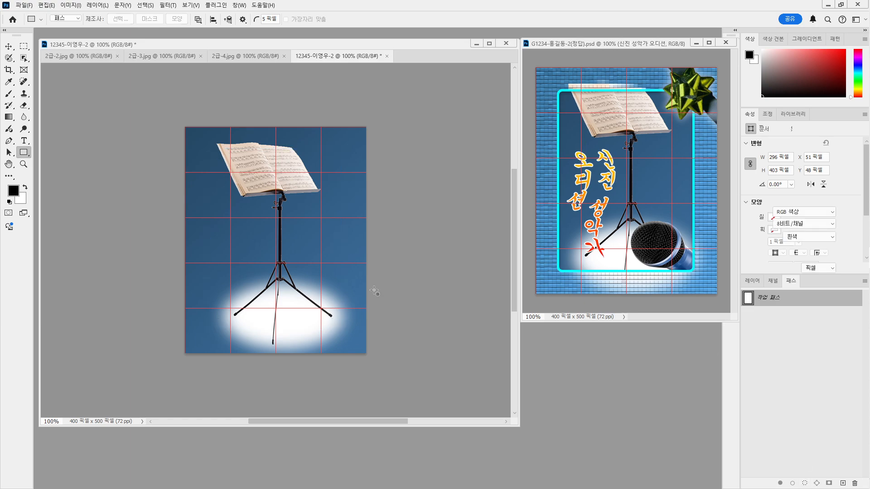
pyautogui.hotkey('ctrl', 'Return')
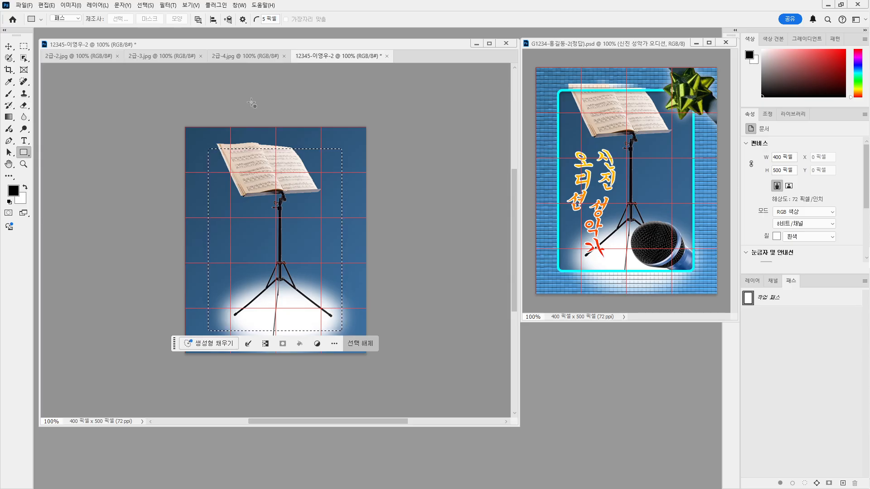
# Invert the selection to the outer border and copy it from 레이어 1 onto new layer 레이어 2
pyautogui.click(146, 5)
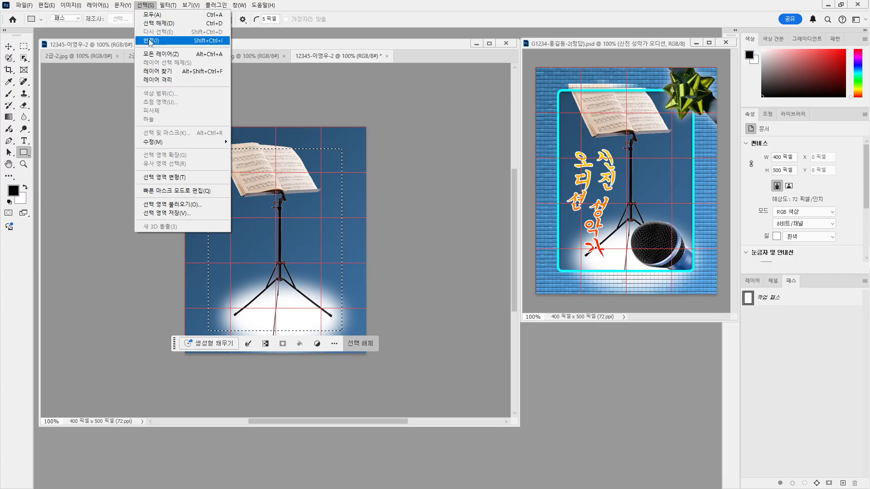
pyautogui.click(150, 41)
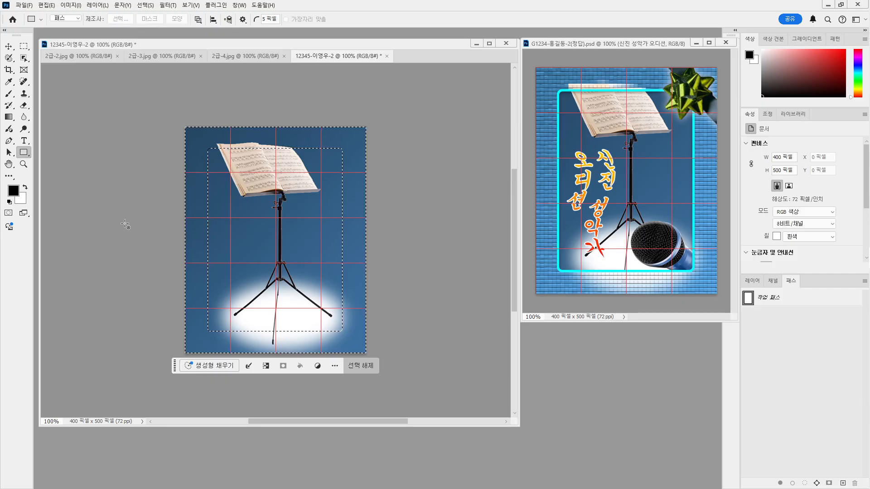
pyautogui.click(753, 281)
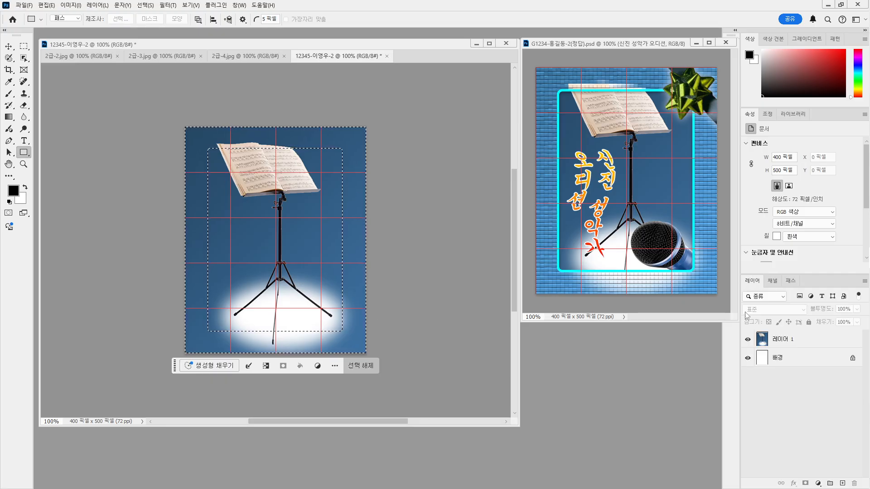
pyautogui.click(783, 340)
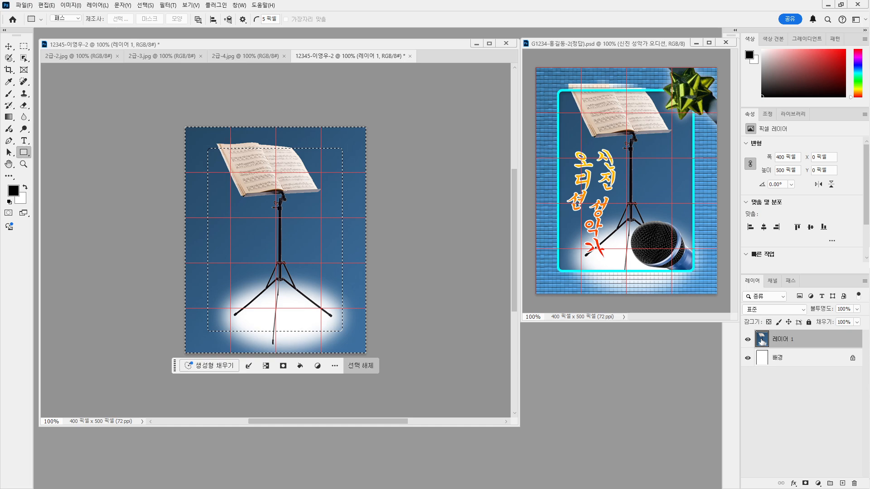
pyautogui.click(782, 361)
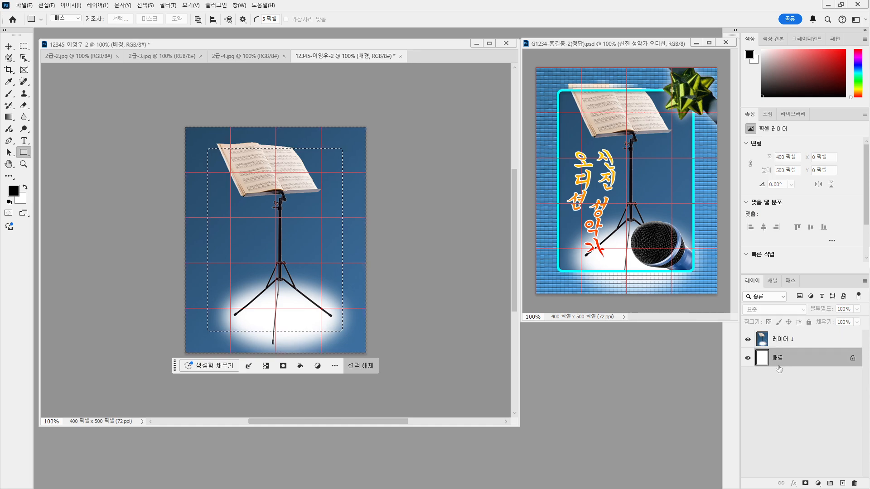
pyautogui.click(781, 343)
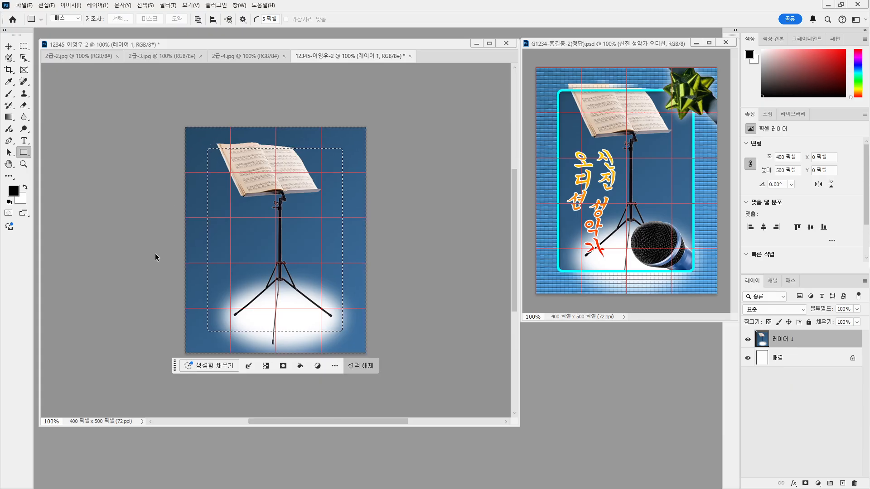
pyautogui.hotkey('ctrl', 'shift', 'alt', 'n')
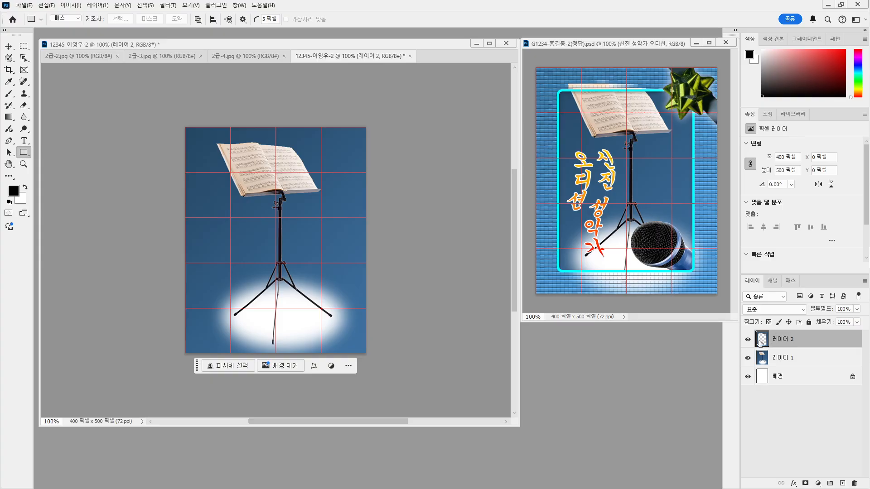
pyautogui.click(748, 358)
pyautogui.click(748, 377)
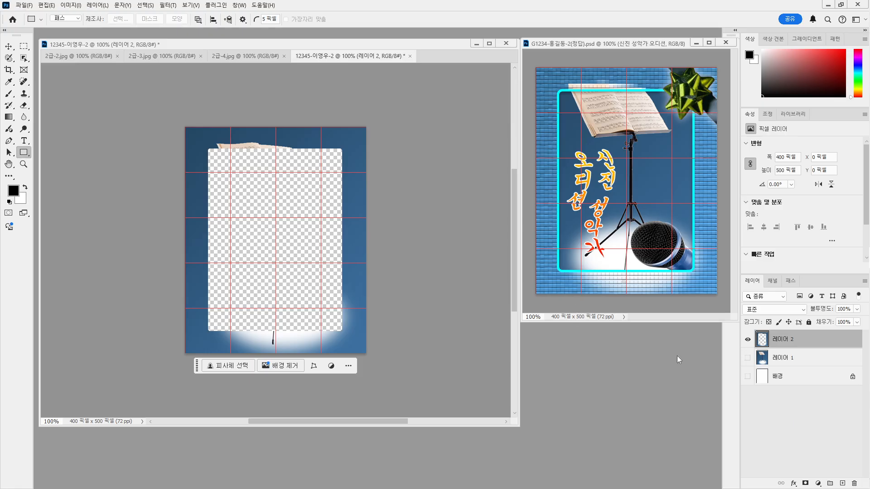
pyautogui.click(748, 359)
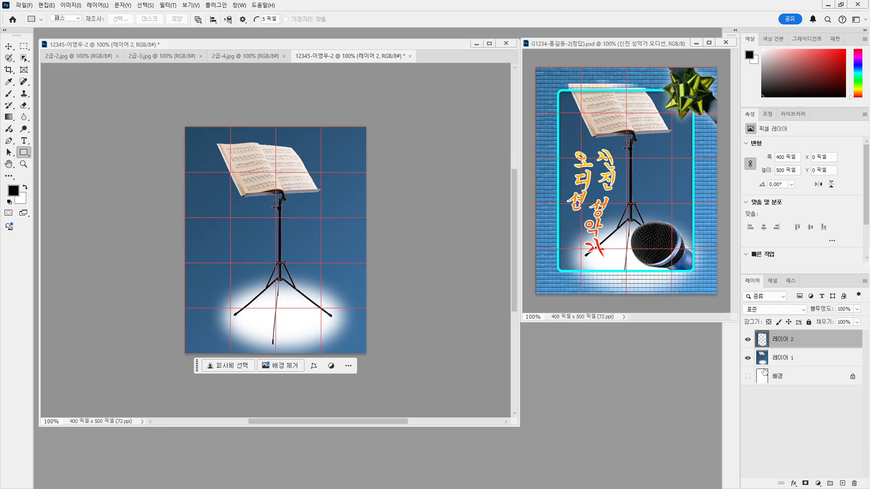
pyautogui.click(791, 358)
pyautogui.click(748, 359)
pyautogui.click(748, 358)
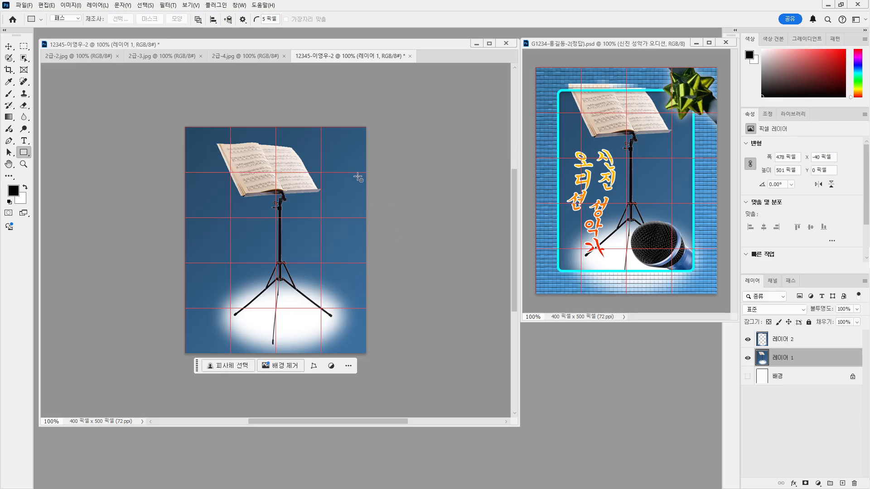
pyautogui.click(797, 339)
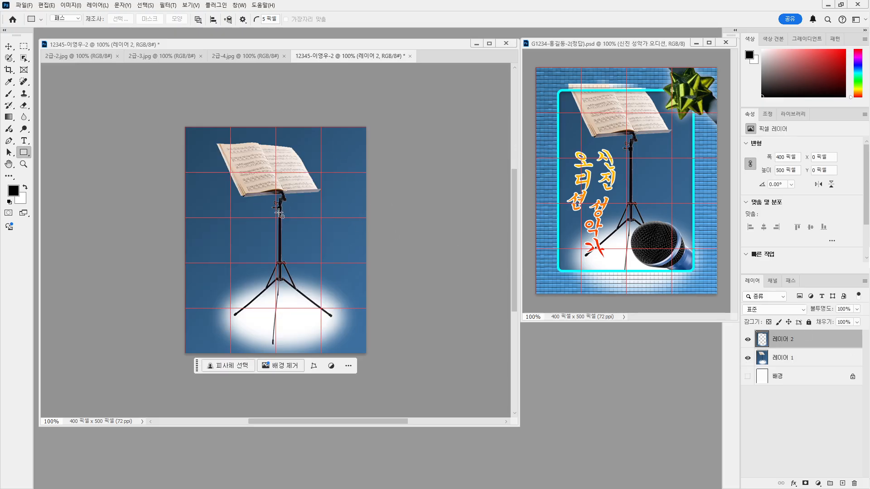
pyautogui.click(749, 358)
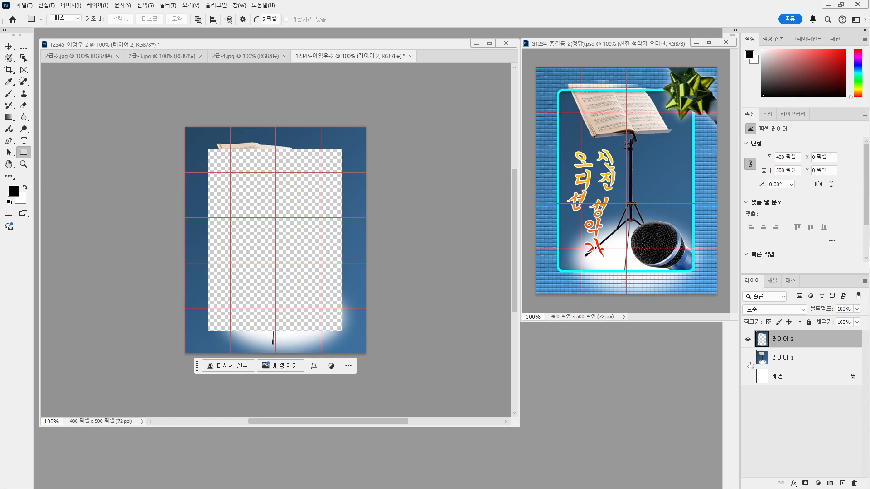
pyautogui.moveTo(748, 359); pyautogui.dragTo(748, 377)
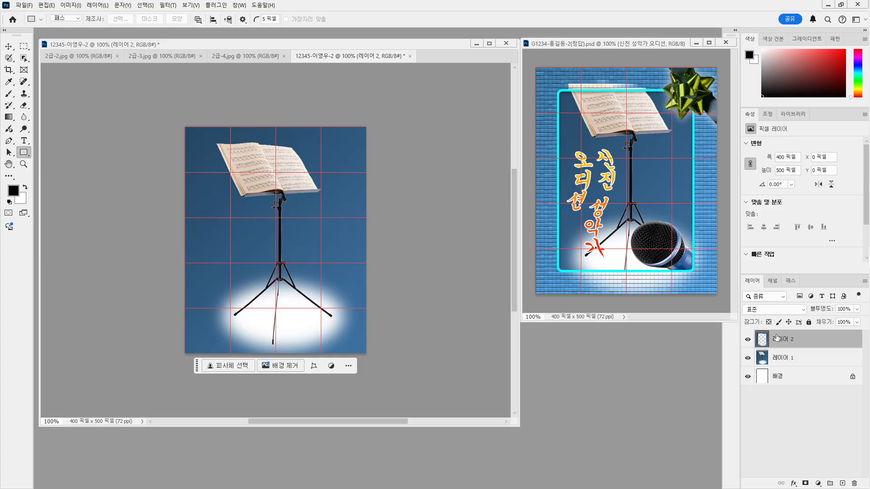
# Open the Filter Gallery previewing Patchwork (square size 4, relief 8) and move the dialog aside
pyautogui.click(168, 6)
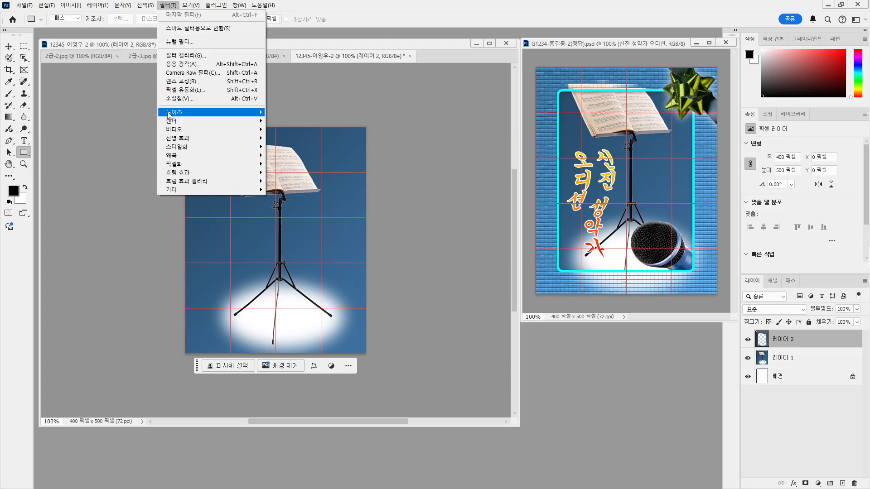
pyautogui.moveTo(177, 121)
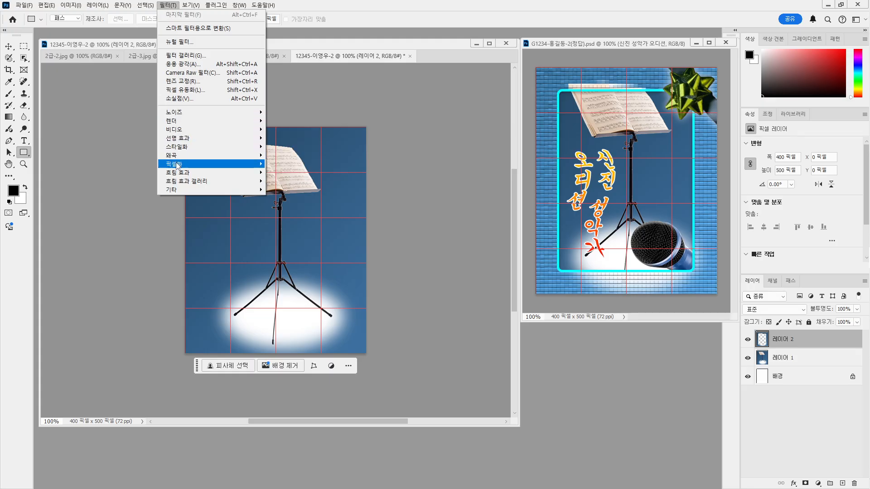
pyautogui.moveTo(178, 181)
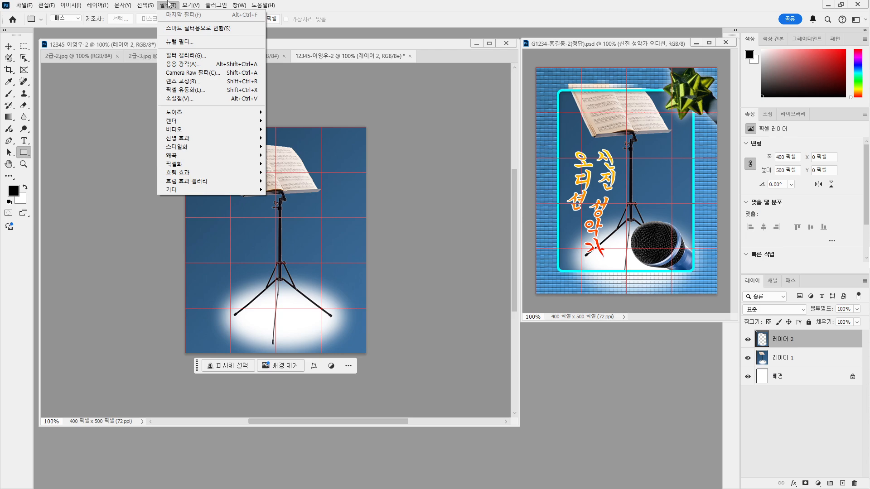
pyautogui.click(176, 55)
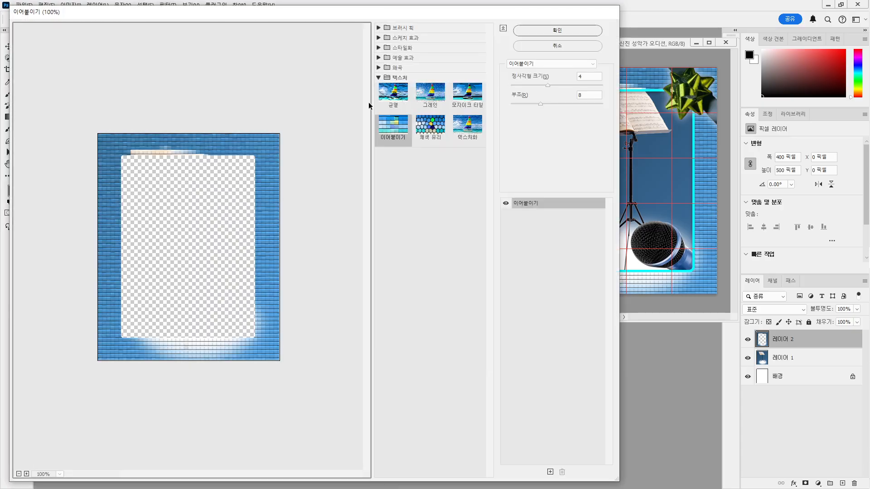
pyautogui.moveTo(295, 12); pyautogui.dragTo(524, 13)
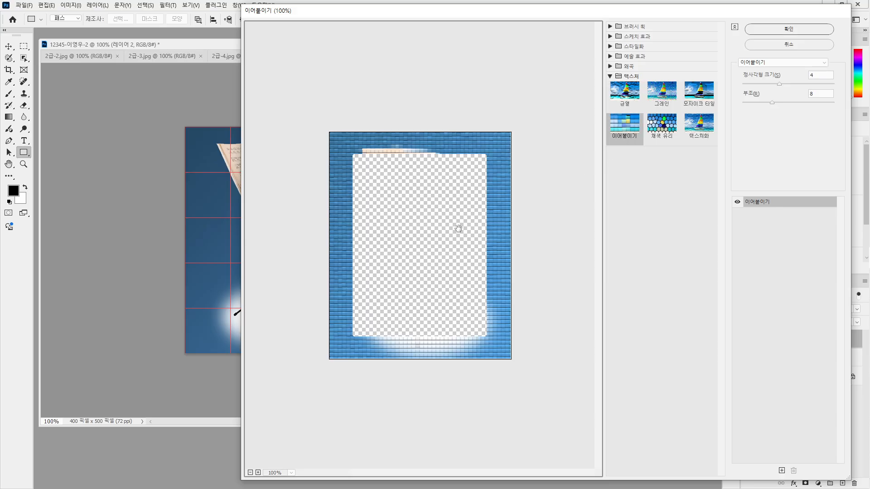
# Browse the Filter Gallery's effect categories, then move the dialog to reveal the reference poster
pyautogui.click(610, 66)
pyautogui.click(610, 56)
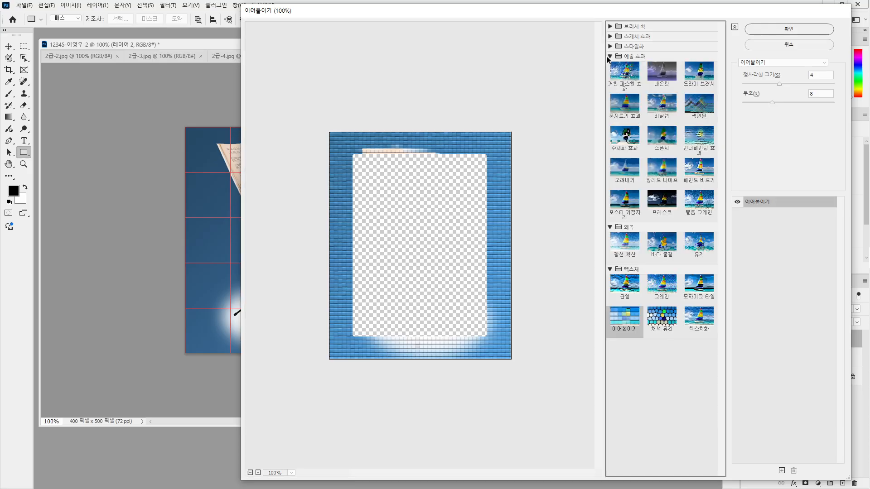
pyautogui.click(610, 46)
pyautogui.click(610, 36)
pyautogui.click(610, 34)
pyautogui.click(610, 46)
pyautogui.moveTo(582, 14); pyautogui.dragTo(266, 24)
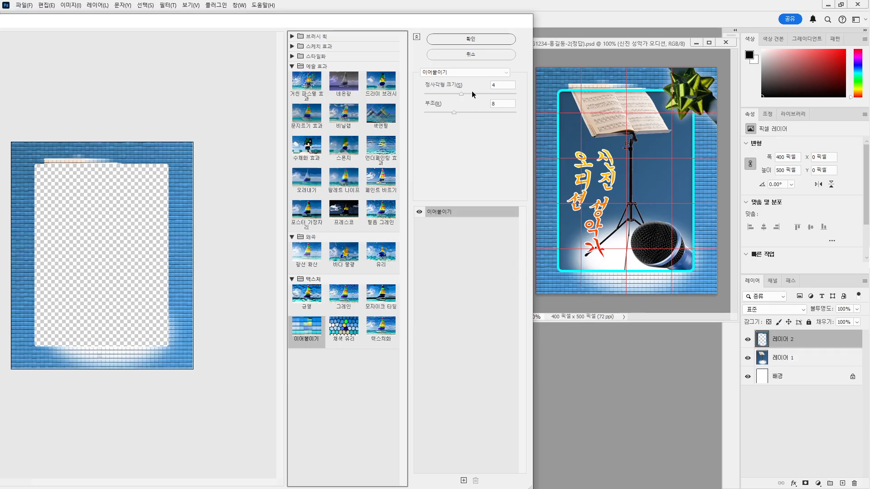
# Apply Patchwork to the frame layer with square size 4 and relief 8
pyautogui.moveTo(461, 93); pyautogui.dragTo(494, 94)
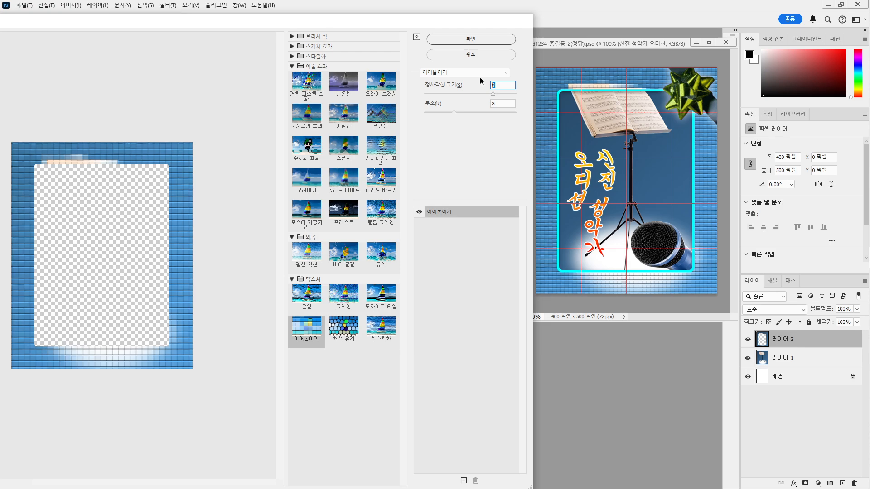
pyautogui.write('4')
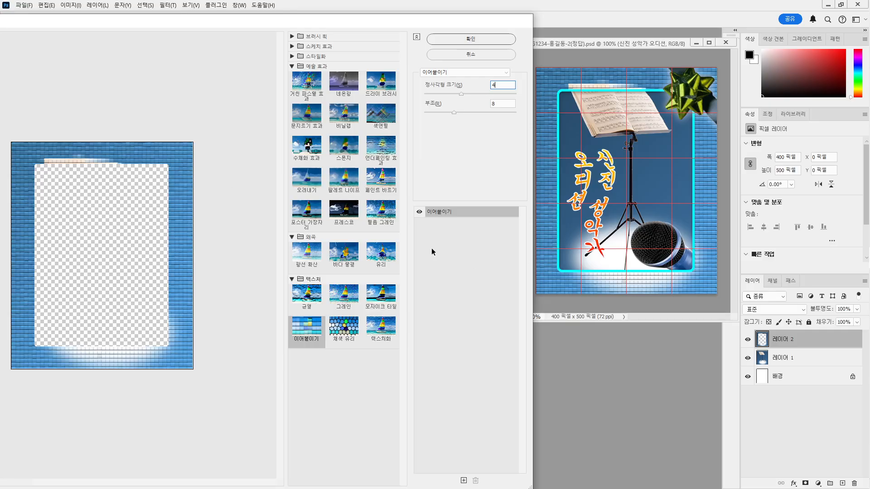
pyautogui.click(456, 40)
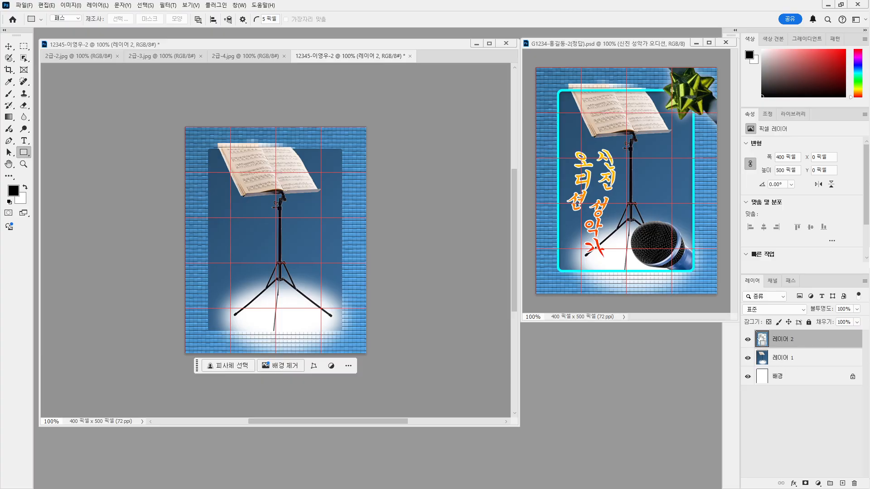
# Load Layer 2's pixels as a selection, deselect them, and show the selection tools flyout
pyautogui.keyDown('ctrl'); pyautogui.click(762, 339); pyautogui.keyUp('ctrl')
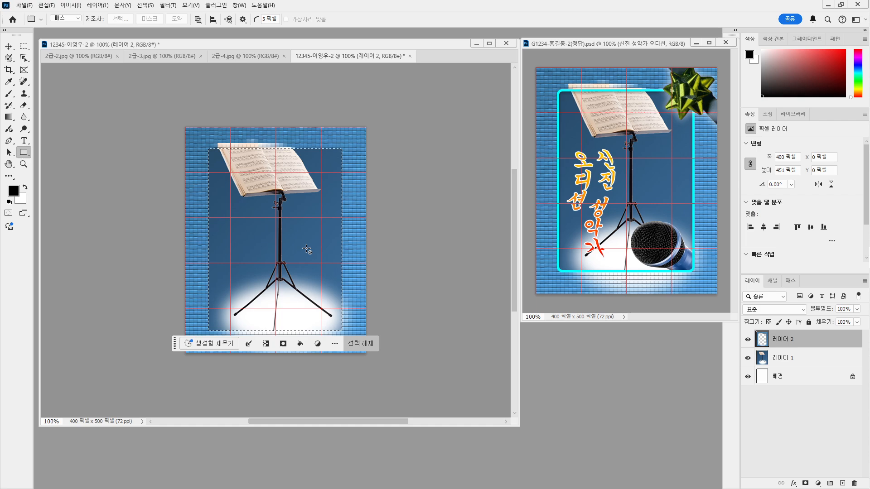
pyautogui.hotkey('ctrl', 'd')
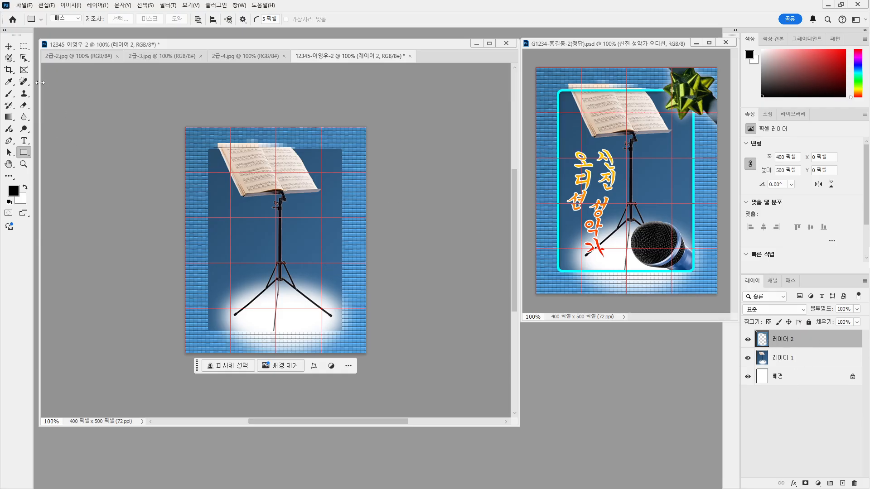
pyautogui.click(24, 58)
pyautogui.rightClick(24, 58)
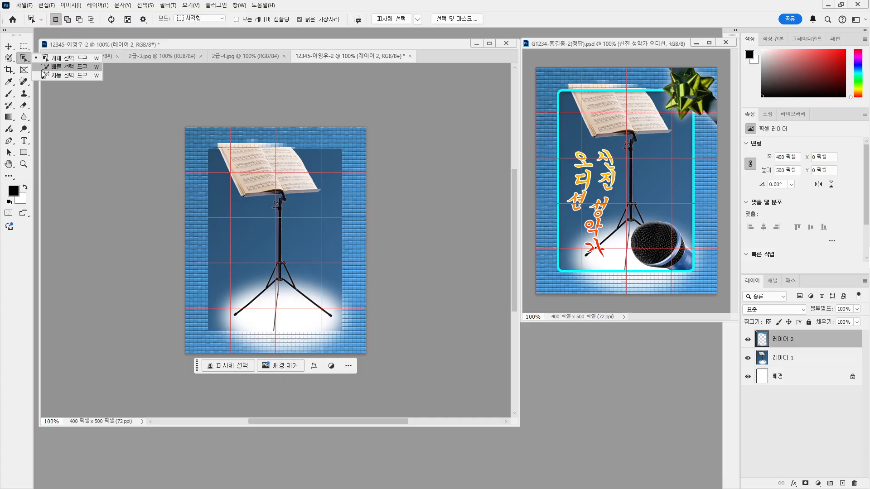
# Select the frame's dark blue inner area with the Magic Wand and bring up the Stroke dialog
pyautogui.click(56, 77)
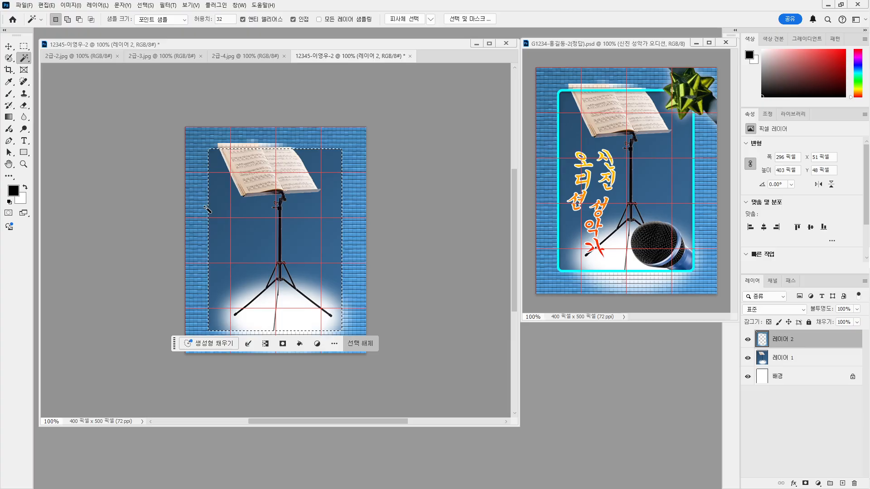
pyautogui.click(46, 5)
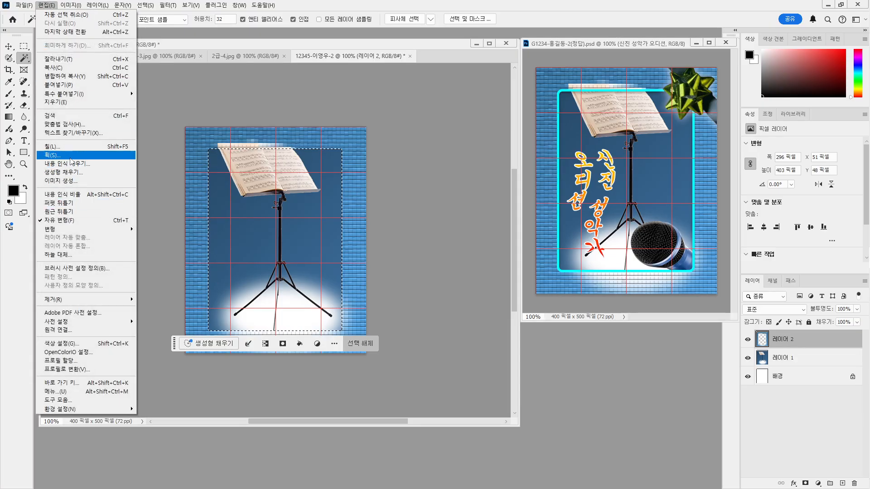
pyautogui.click(68, 160)
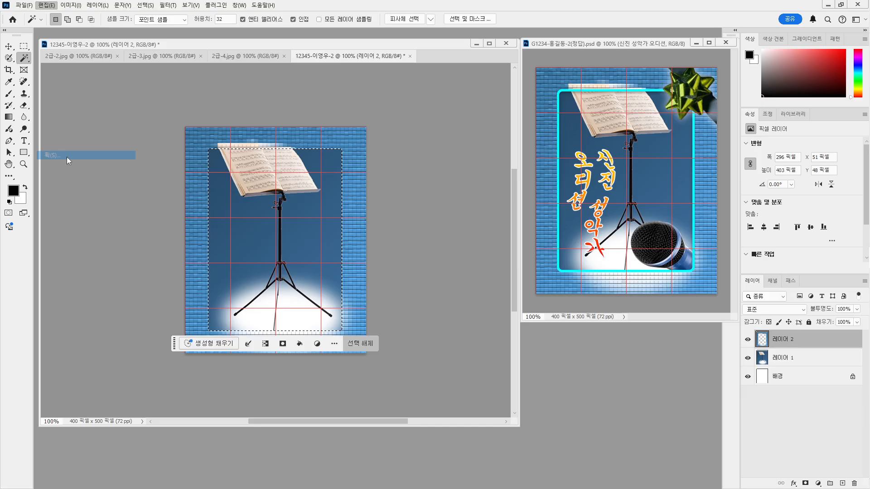
pyautogui.moveTo(414, 109); pyautogui.dragTo(435, 108)
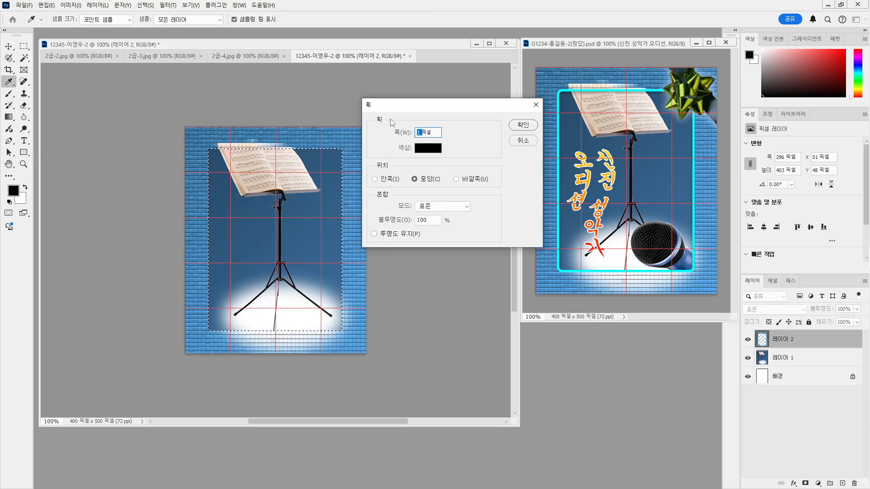
# Stroke the inner frame edge with a 5 px #00ffff cyan line at Center location
pyautogui.write('5')
pyautogui.click(424, 151)
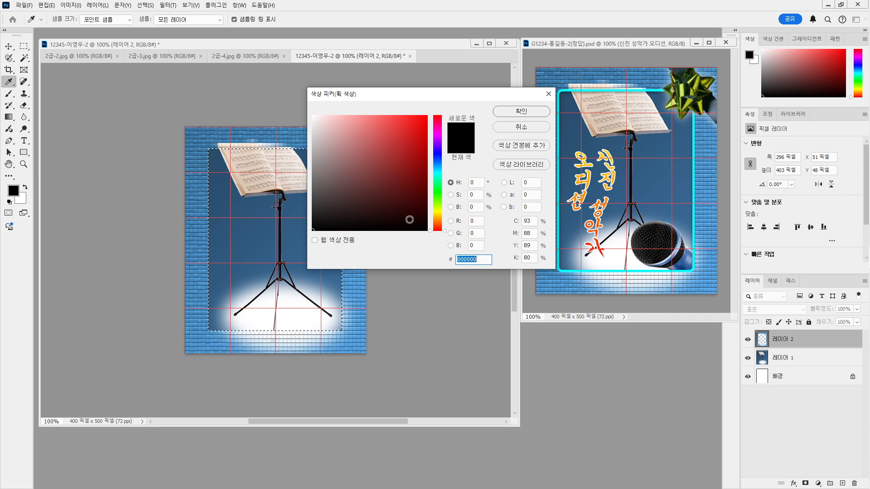
pyautogui.write('00')
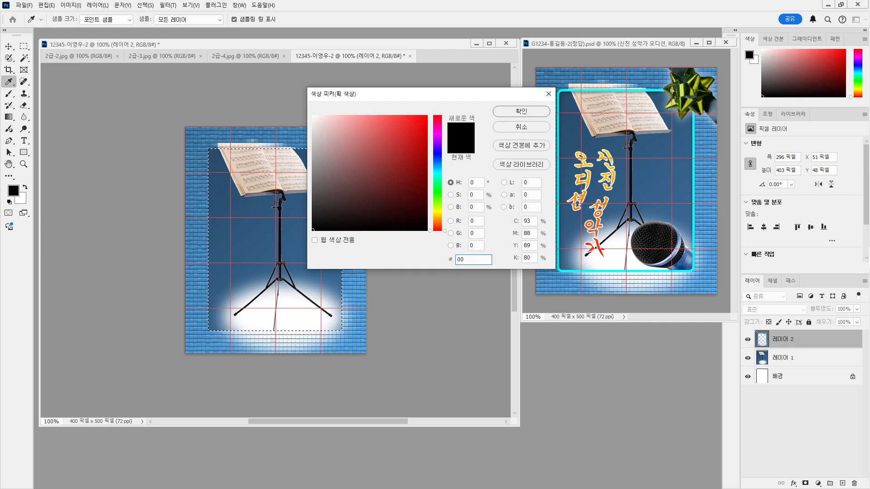
pyautogui.write('ffff')
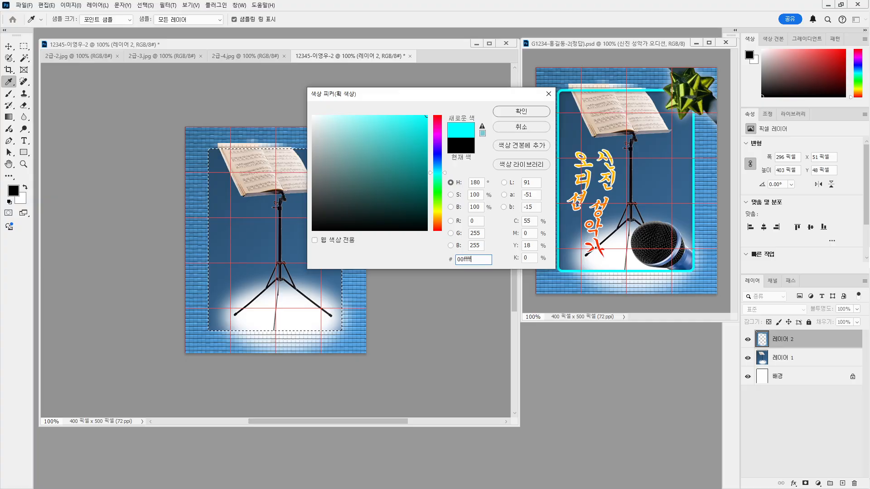
pyautogui.click(522, 113)
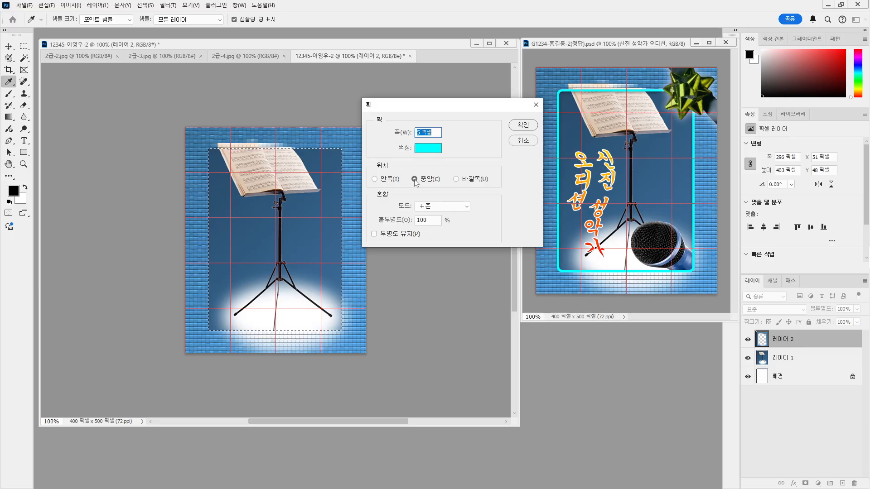
pyautogui.click(375, 179)
pyautogui.click(415, 180)
pyautogui.click(522, 126)
pyautogui.press('w')
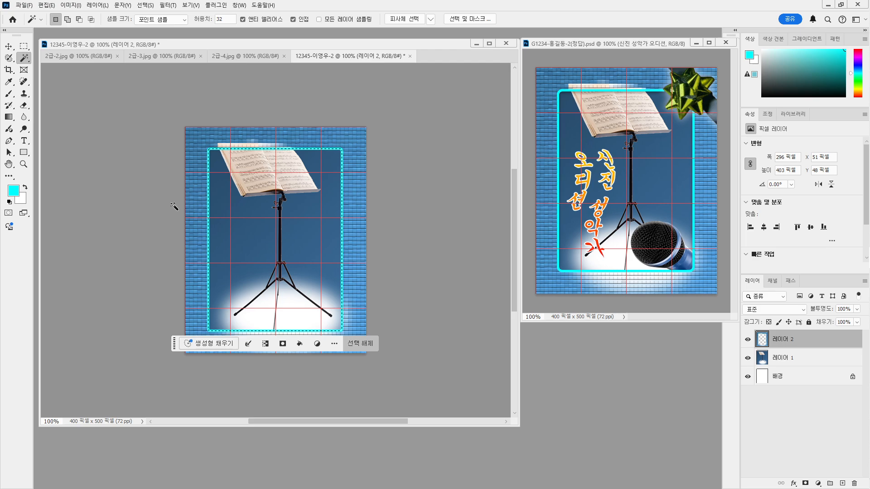
# Clear the inner-frame selection with Ctrl+D
pyautogui.hotkey('ctrl', 'd')
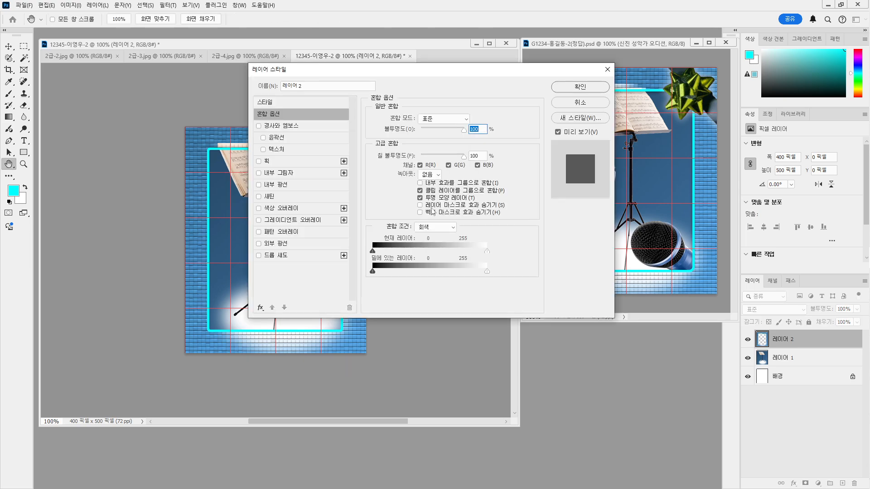
# Give Layer 2 a Multiply drop shadow: 35% opacity, 90° angle, distance 3, size 7
pyautogui.click(276, 256)
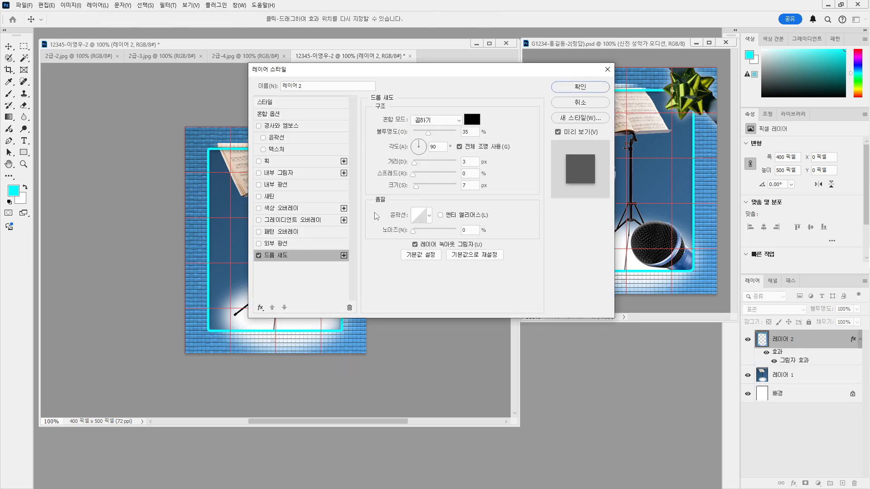
pyautogui.moveTo(437, 74); pyautogui.dragTo(463, 349)
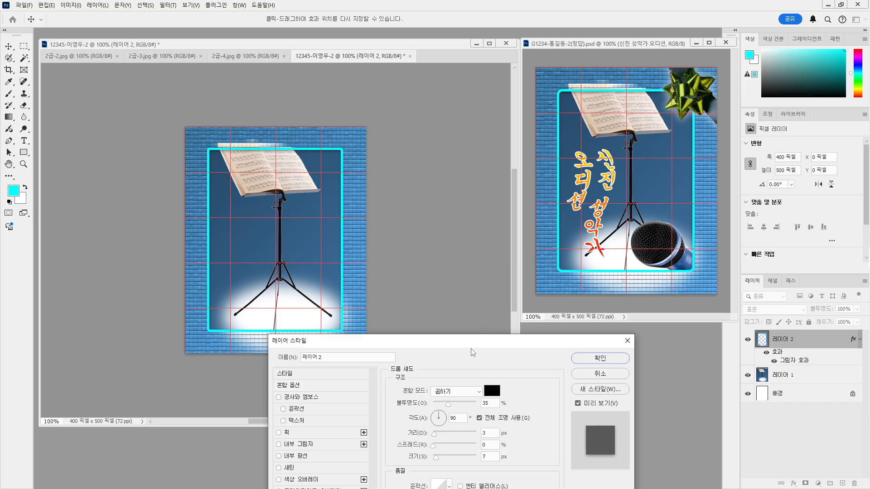
pyautogui.moveTo(472, 345); pyautogui.dragTo(356, 48)
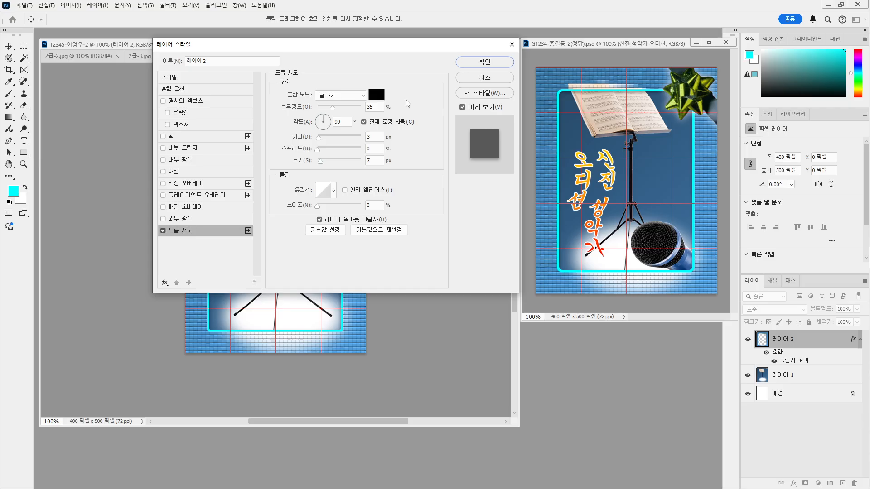
pyautogui.click(484, 62)
pyautogui.press('w')
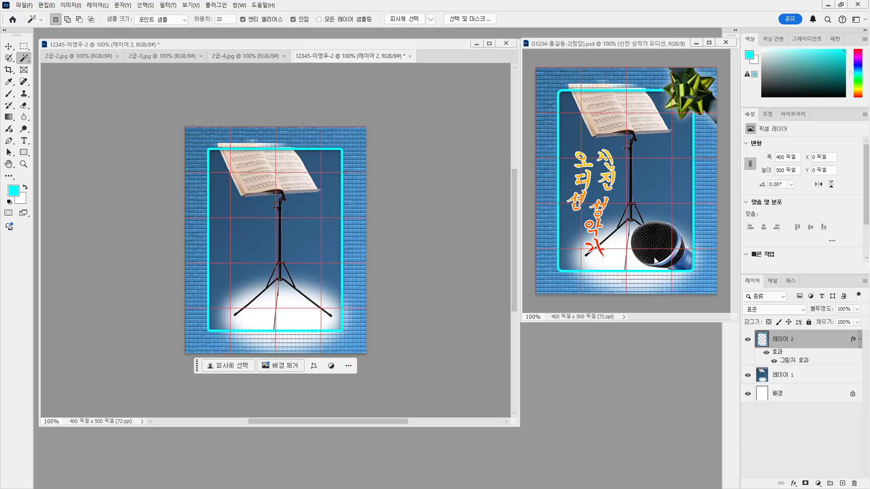
# Close the 2급-2.jpg music-stand photo and bring up the 2급-4.jpg microphone photo
pyautogui.click(69, 56)
pyautogui.hotkey('ctrl', 'a')
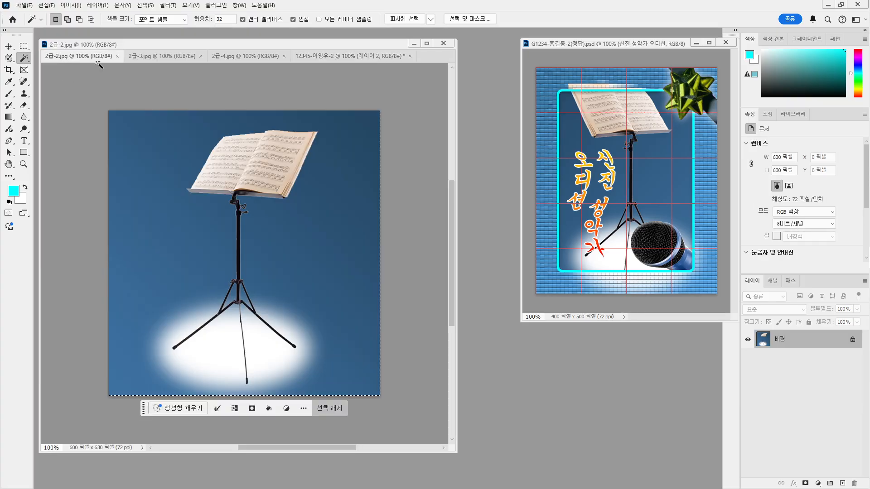
pyautogui.click(118, 55)
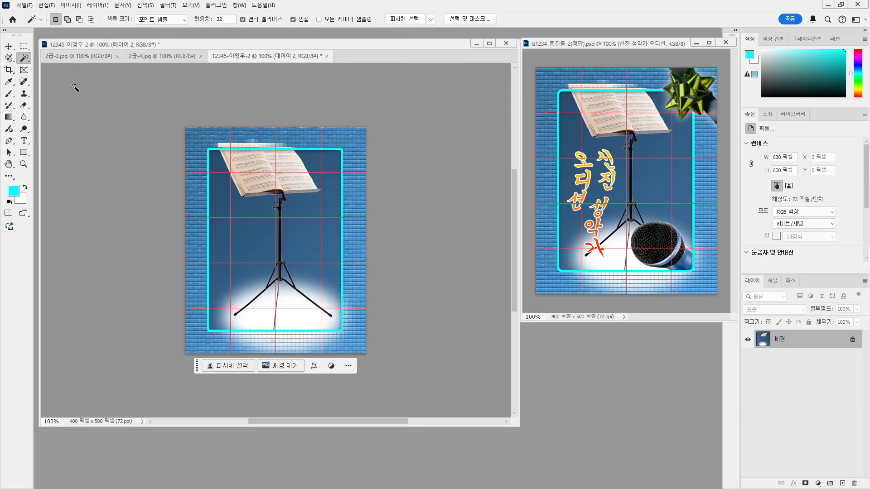
pyautogui.click(81, 58)
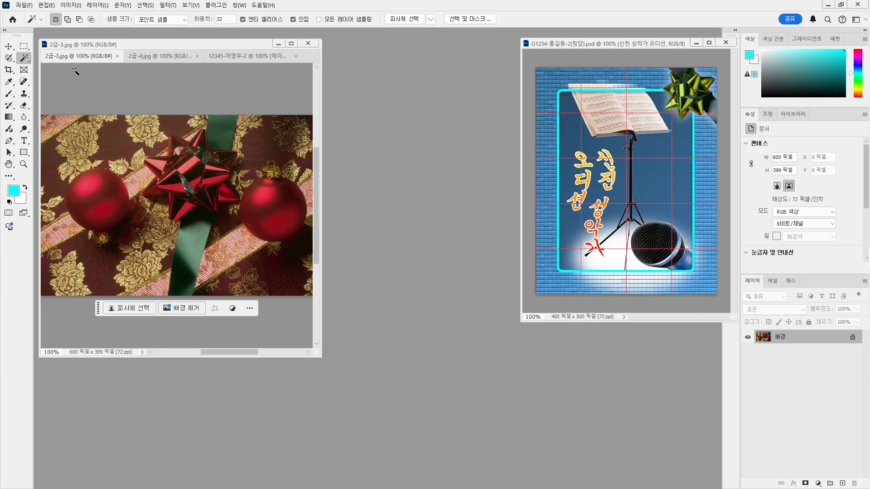
pyautogui.click(145, 58)
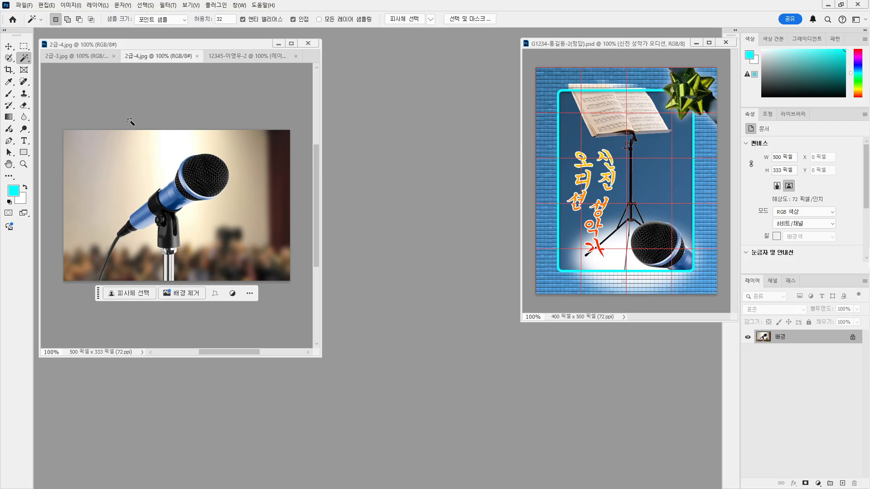
# Outline the microphone head and blue body in 2급-4.jpg with Quick Selection at 300% zoom
pyautogui.rightClick(24, 58)
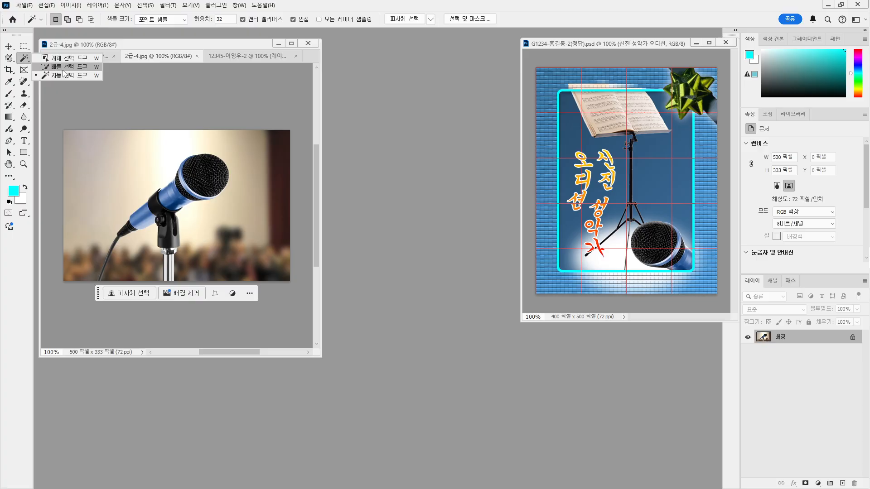
pyautogui.click(63, 68)
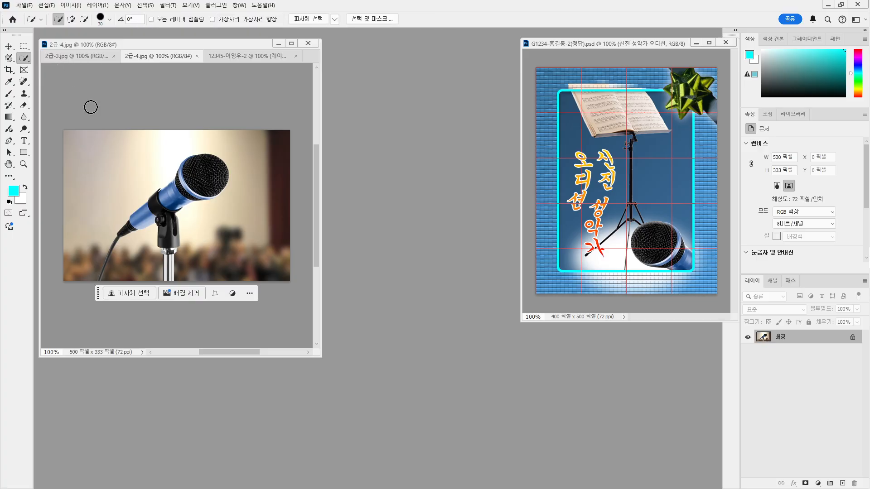
pyautogui.moveTo(207, 180)
pyautogui.mouseDown()
pyautogui.moveTo(204, 168)
pyautogui.moveTo(183, 195)
pyautogui.mouseUp()
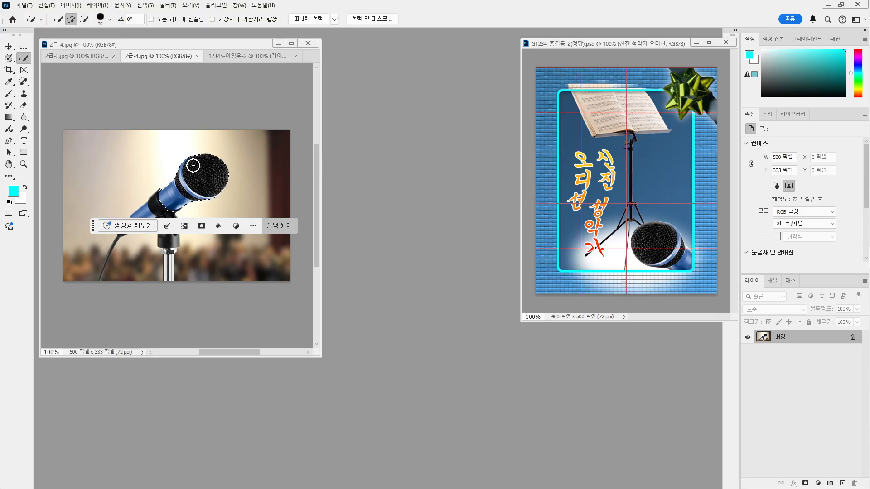
pyautogui.scroll(2, 194, 170)
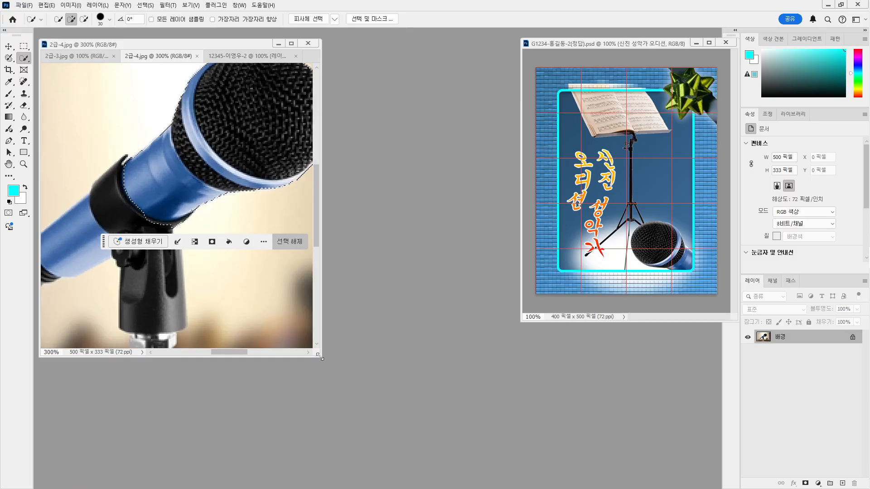
pyautogui.moveTo(321, 358); pyautogui.dragTo(474, 412)
pyautogui.scroll(4, 383, 337)
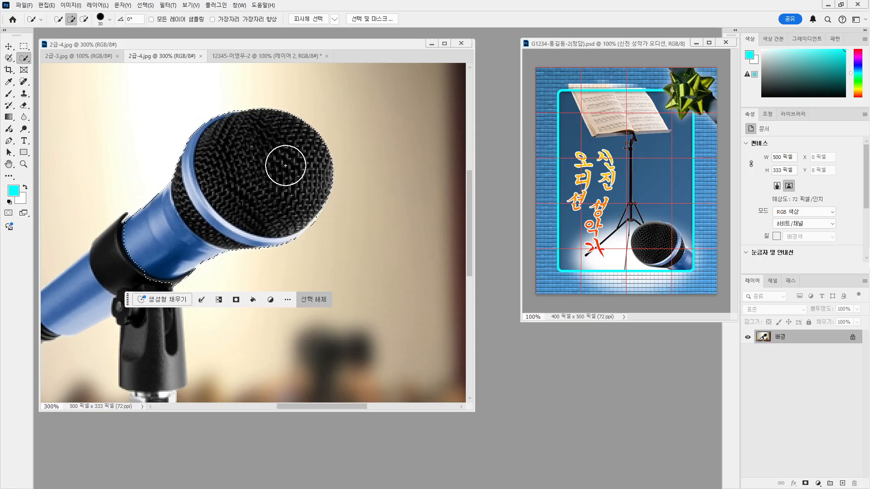
# Paste the microphone into the 400×500 poster as 레이어 3 and move it to X 200, Y 334
pyautogui.click(281, 58)
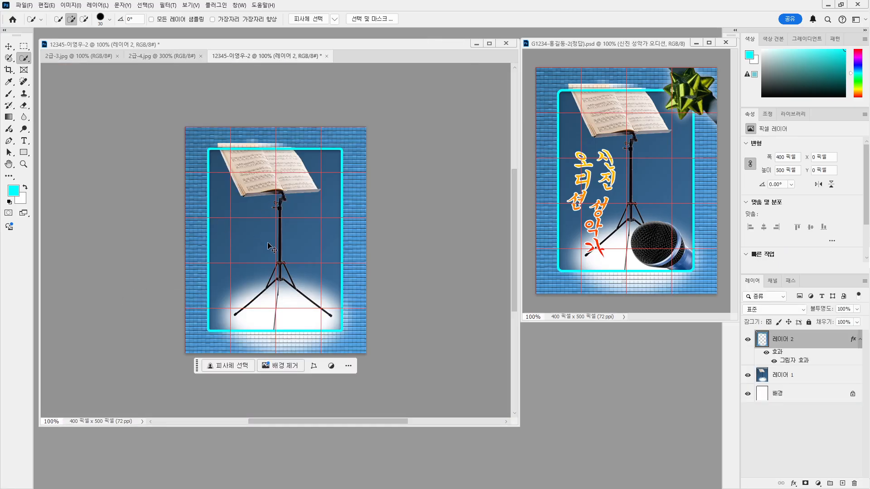
pyautogui.hotkey('ctrl', 'v')
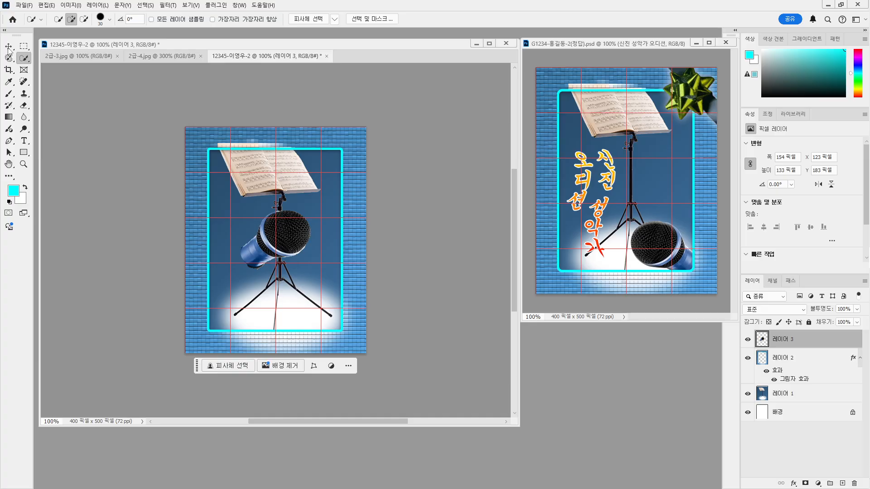
pyautogui.click(8, 46)
pyautogui.moveTo(298, 243); pyautogui.dragTo(333, 311)
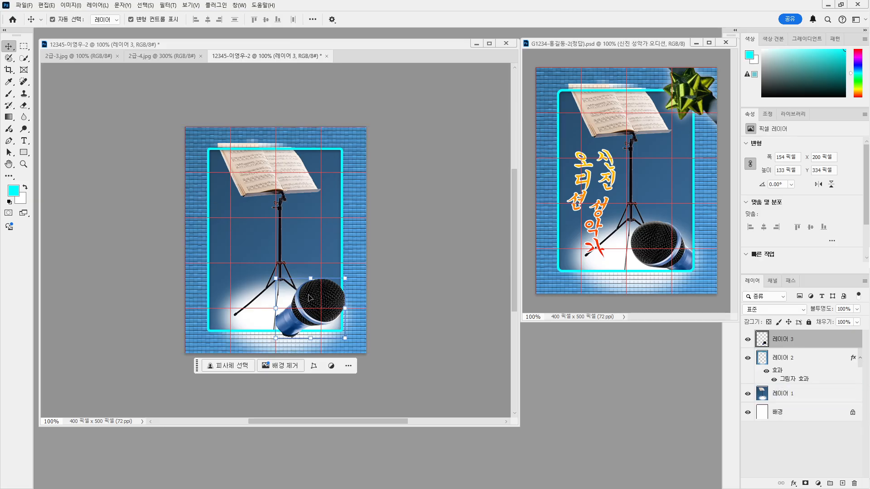
# Flip the pasted microphone horizontally and nudge it to X 215, Y 343
pyautogui.click(27, 6)
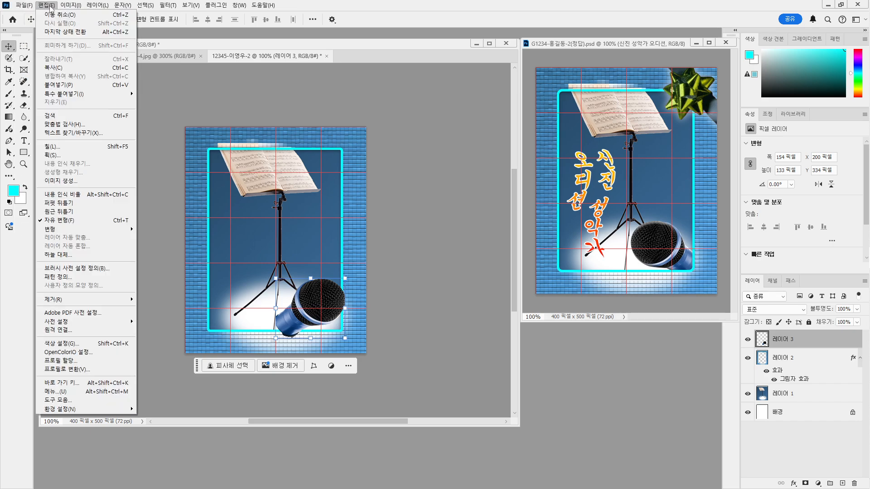
pyautogui.click(26, 5)
pyautogui.click(46, 5)
pyautogui.moveTo(105, 232)
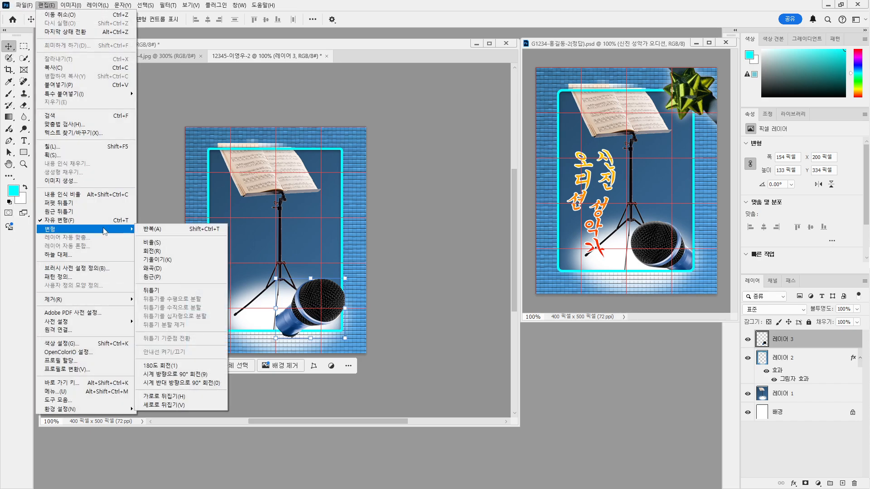
pyautogui.click(182, 396)
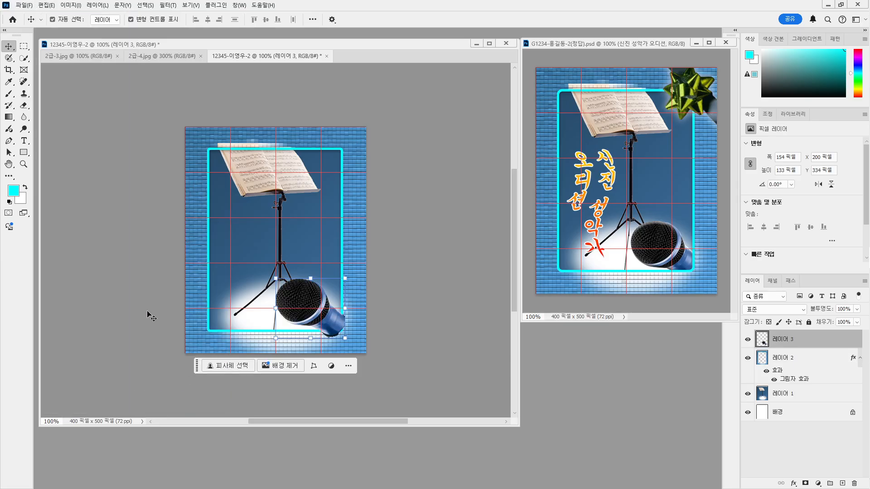
pyautogui.click(390, 313)
pyautogui.moveTo(300, 297); pyautogui.dragTo(305, 300)
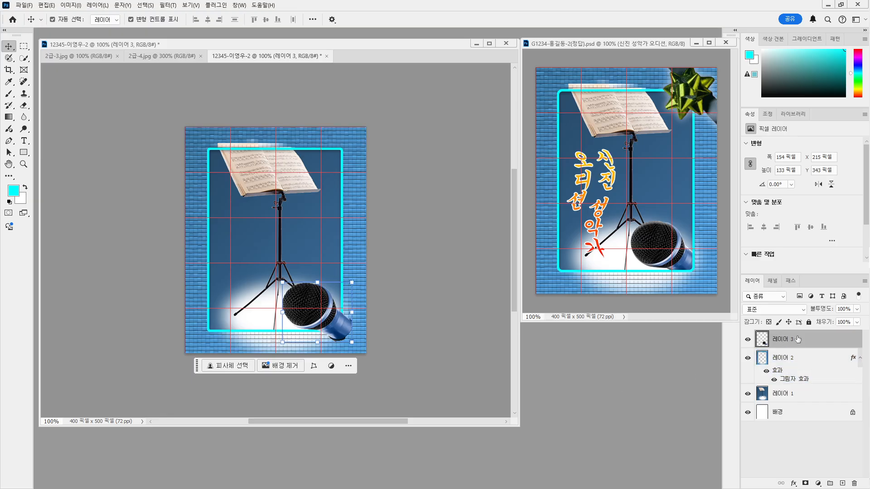
# Move 레이어 3 below 레이어 2 so the cyan frame overlaps the microphone
pyautogui.moveTo(799, 339); pyautogui.dragTo(798, 380)
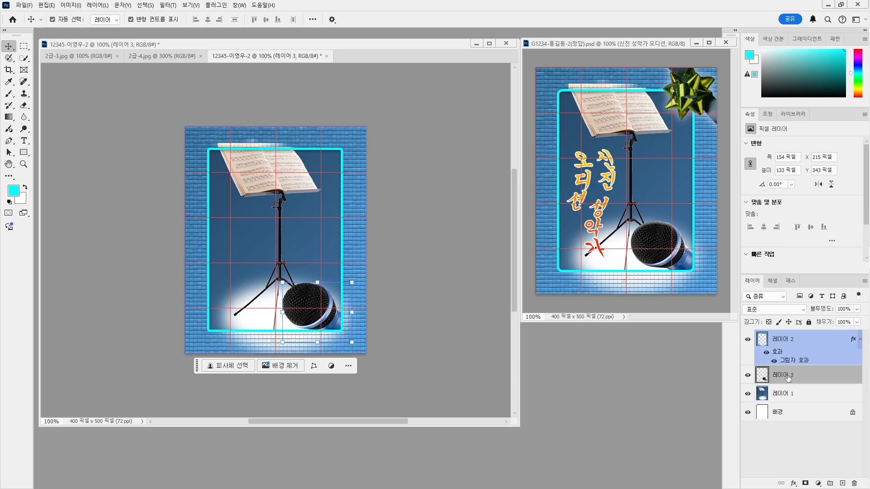
pyautogui.click(415, 321)
pyautogui.click(303, 300)
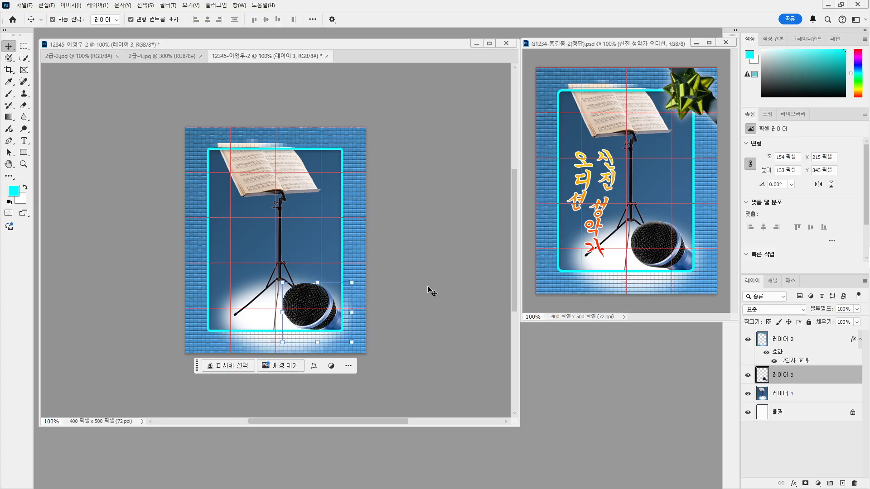
# Nudge the microphone with the arrow keys to X 213, Y 338
pyautogui.press('Up')
pyautogui.press('Up')
pyautogui.press('Up')
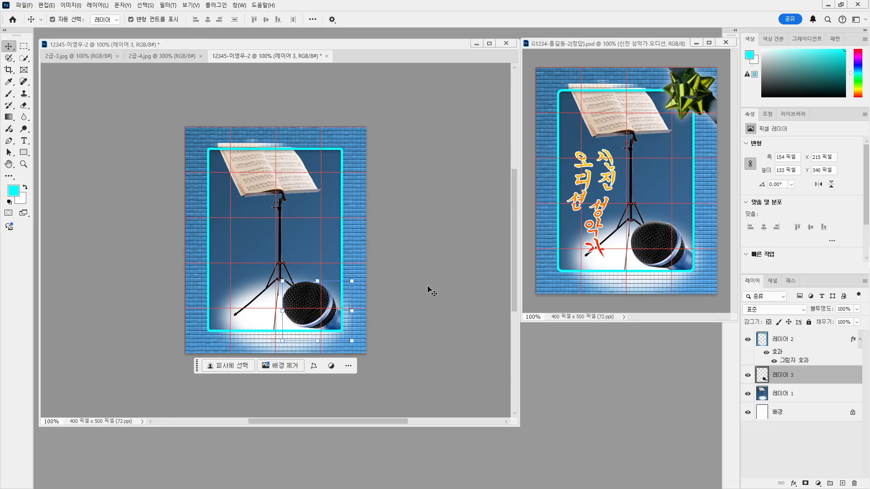
pyautogui.press('Right')
pyautogui.press('Up')
pyautogui.press('Up')
pyautogui.press('Up')
pyautogui.press('Up')
pyautogui.press('Up')
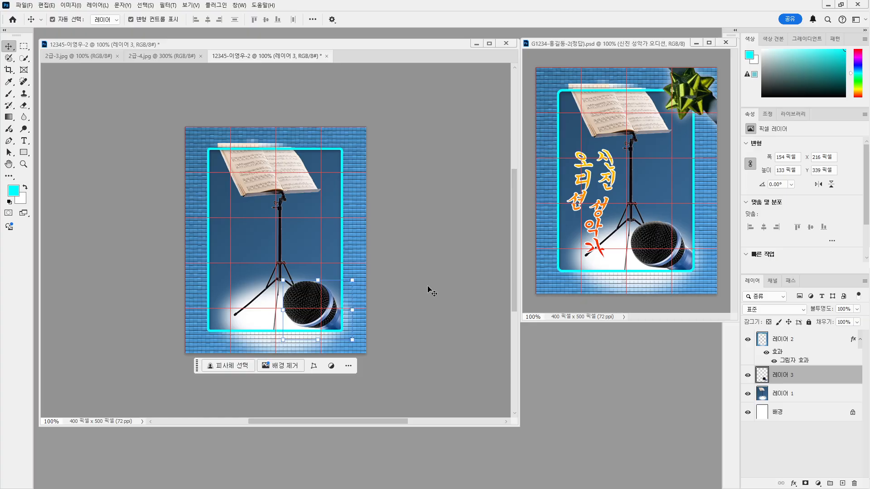
pyautogui.press('Left')
pyautogui.press('Up')
pyautogui.press('Left')
pyautogui.press('Up')
pyautogui.press('Left')
pyautogui.press('Up')
pyautogui.press('Left')
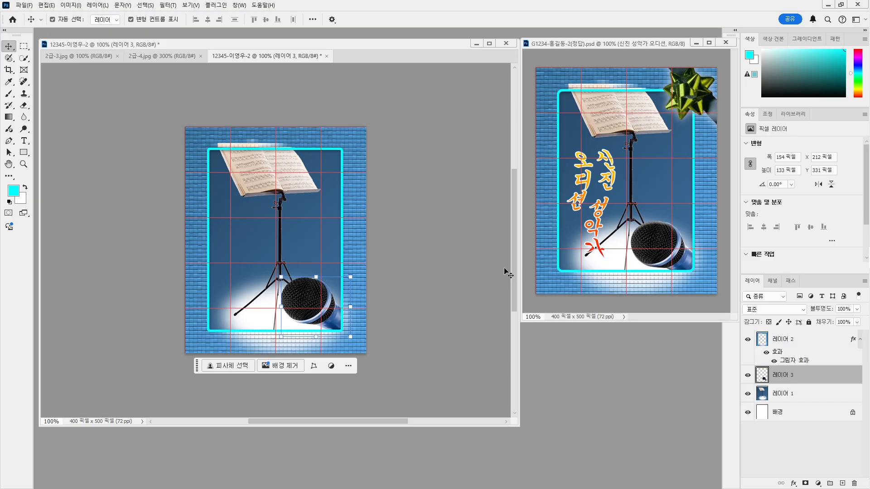
pyautogui.press('Right')
pyautogui.press('Down')
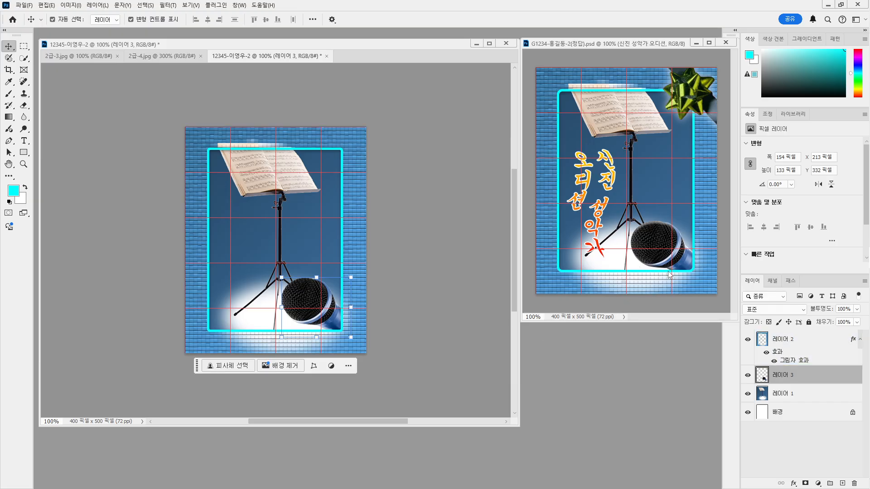
pyautogui.press('Down')
pyautogui.press('Down')
pyautogui.press('Down')
pyautogui.press('Down')
pyautogui.press('Down')
pyautogui.press('Down')
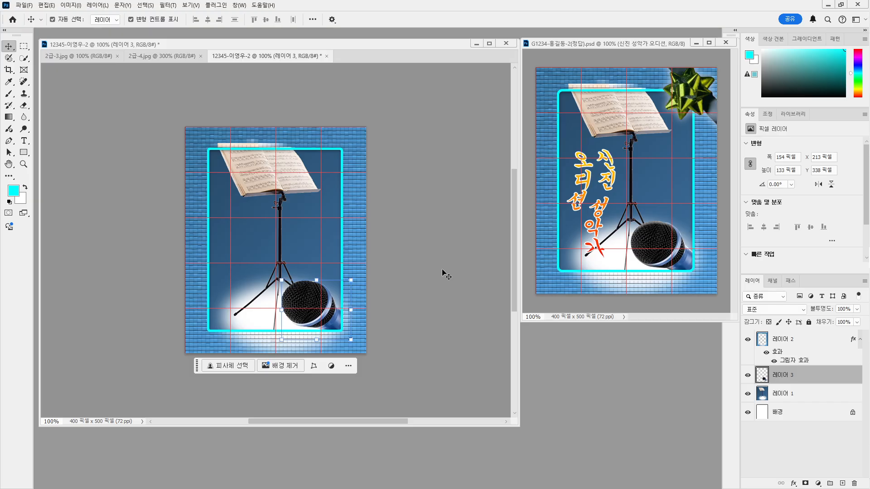
pyautogui.press('Down')
pyautogui.press('Up')
pyautogui.click(385, 317)
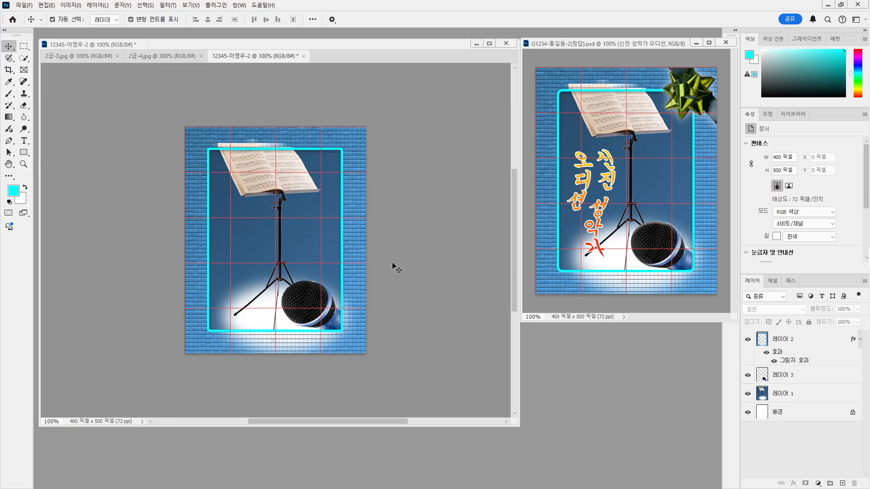
pyautogui.click(317, 302)
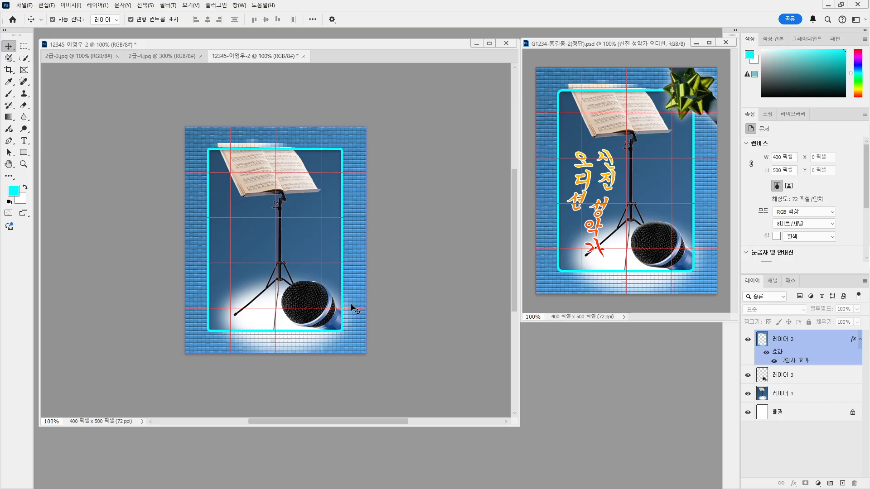
pyautogui.click(345, 313)
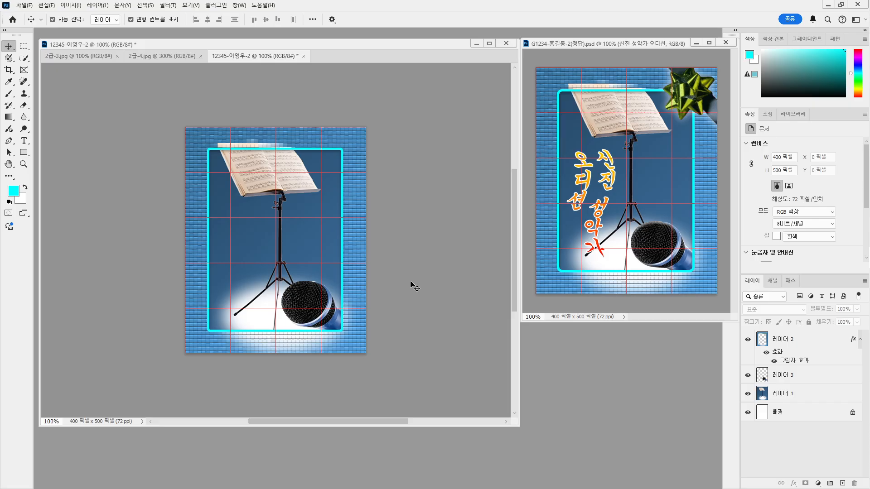
pyautogui.click(136, 55)
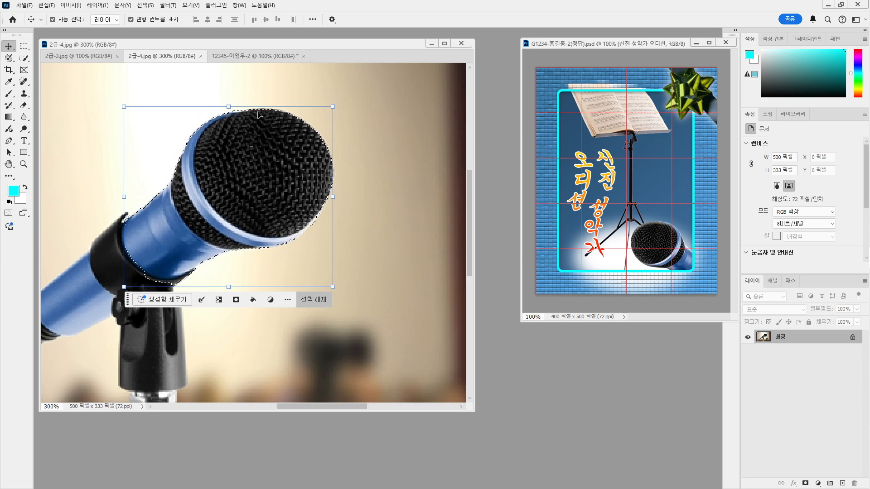
pyautogui.click(244, 57)
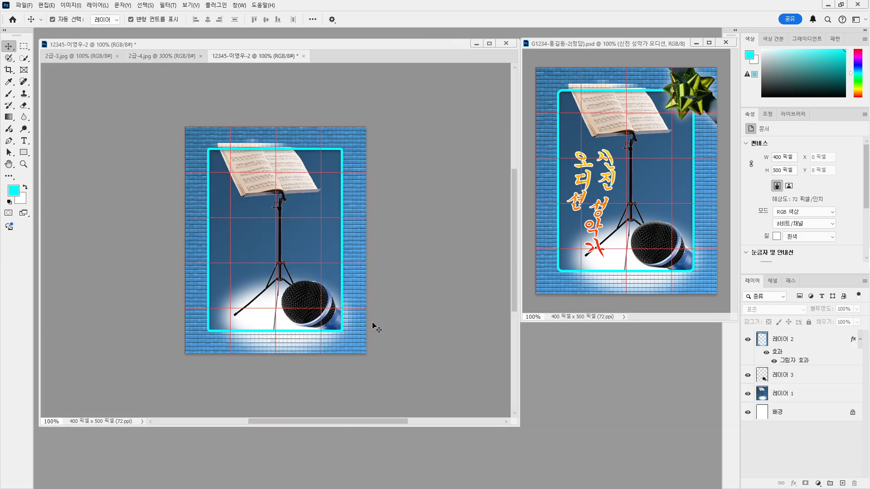
pyautogui.click(316, 317)
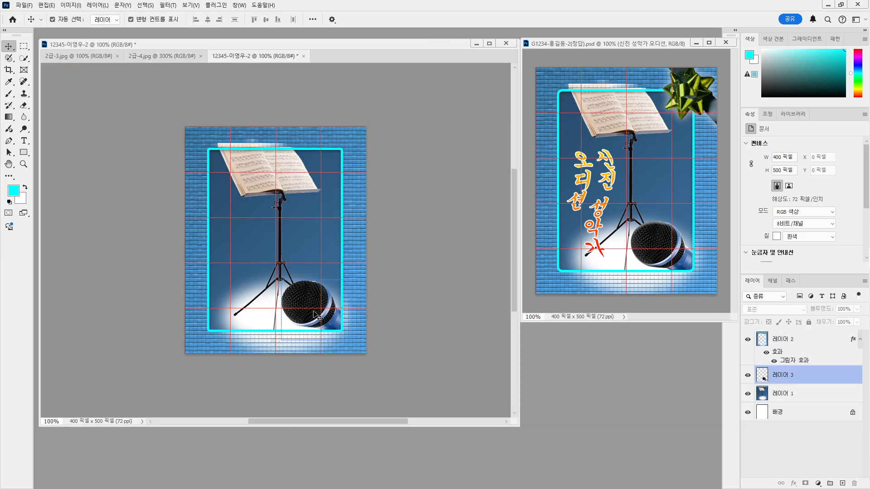
pyautogui.click(338, 309)
pyautogui.click(270, 303)
pyautogui.click(305, 304)
pyautogui.click(362, 294)
pyautogui.click(269, 305)
pyautogui.click(293, 306)
pyautogui.click(304, 335)
pyautogui.click(344, 320)
pyautogui.click(330, 292)
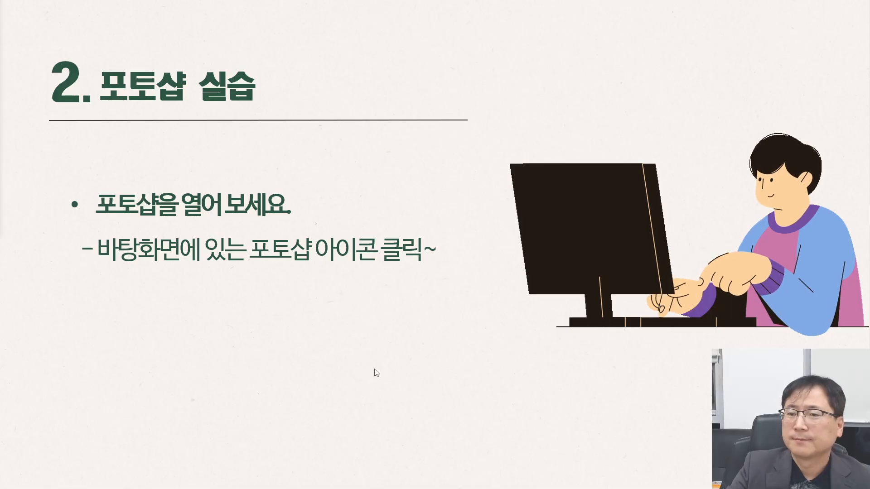
# Advance the slideshow to slide "4. 자기 주도 학습" assigning the textbook p250 practice exam
pyautogui.click(292, 344)
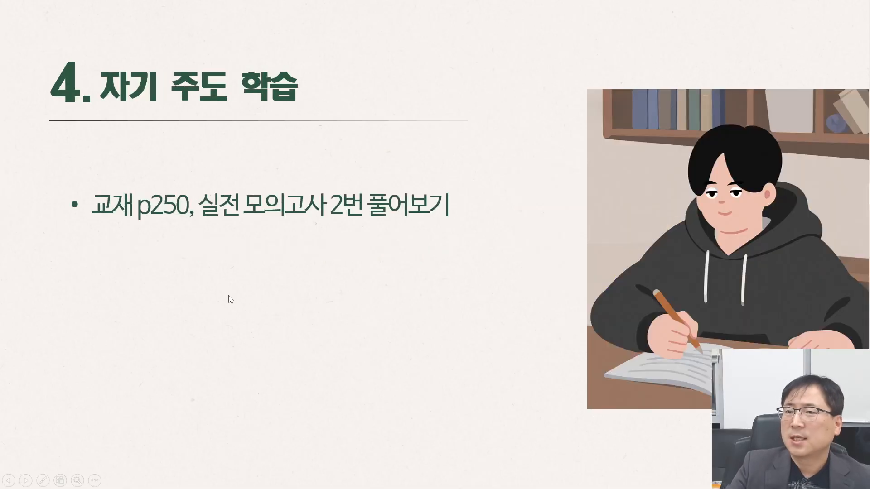